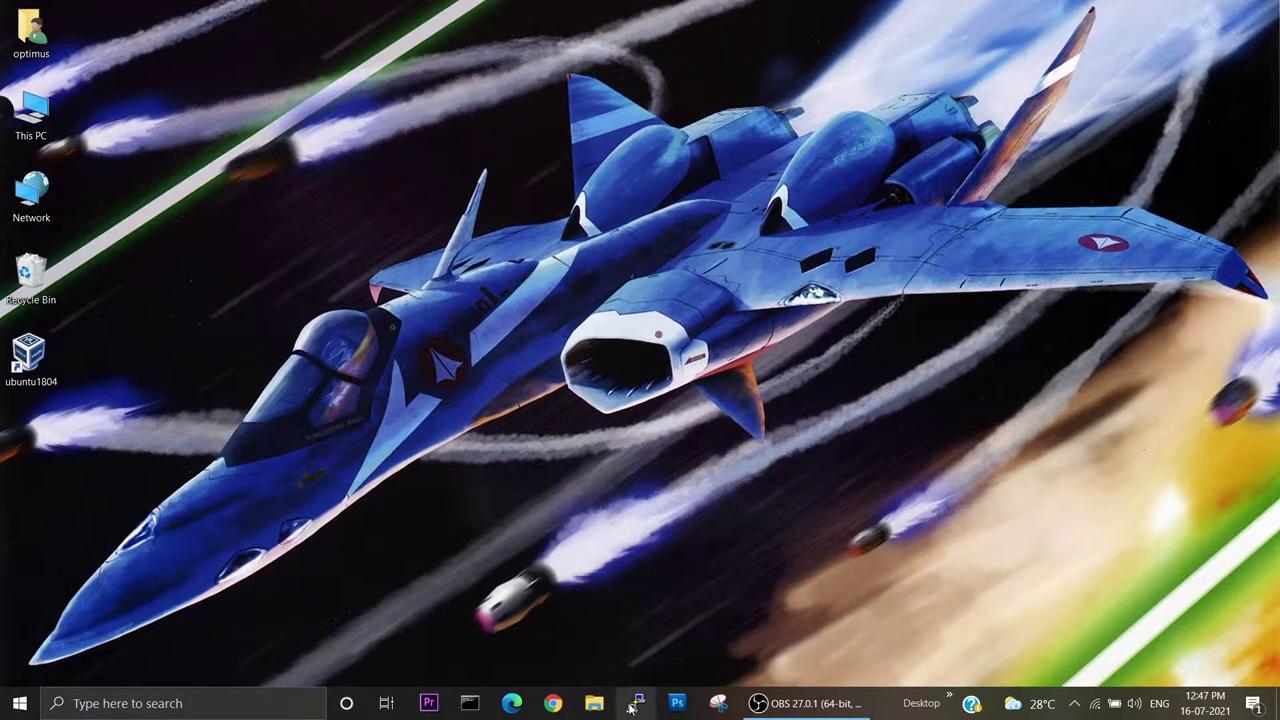
Launch PuTTY and connect to the BeagleBone with the saved 'bb' session.
{"action": "left_click", "coordinate": [634, 703]}
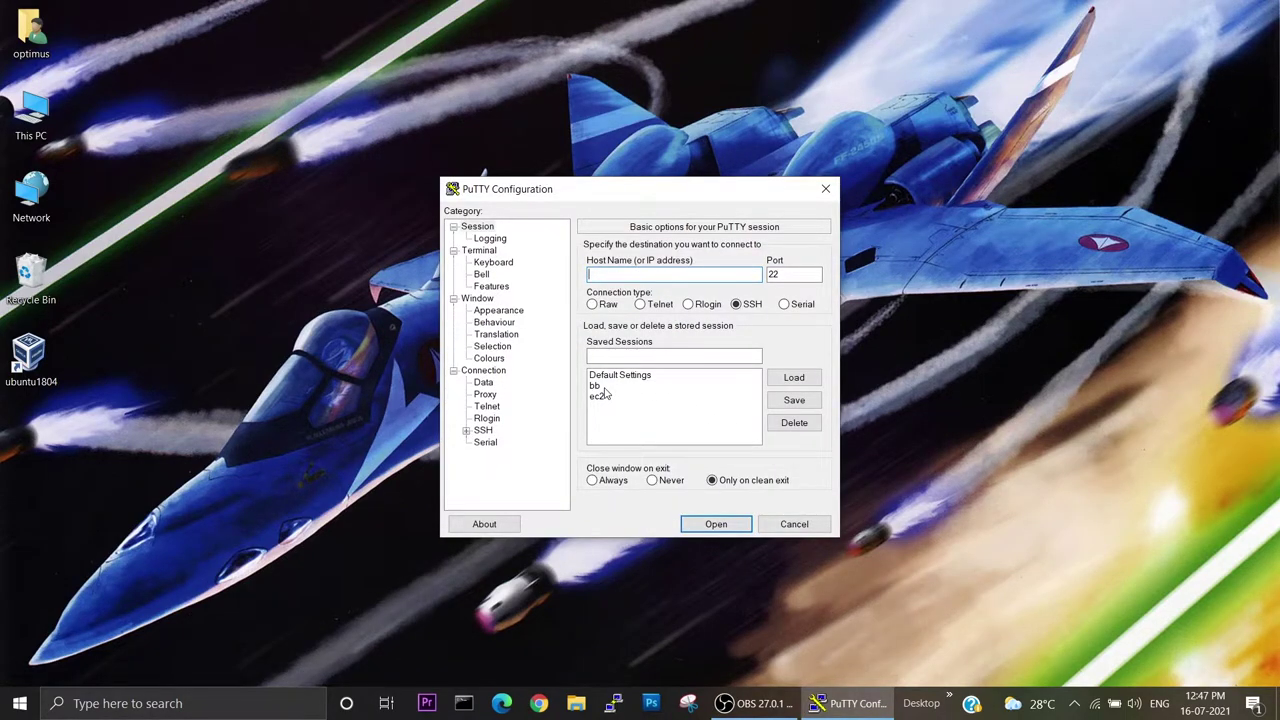
{"action": "double_click", "coordinate": [600, 385]}
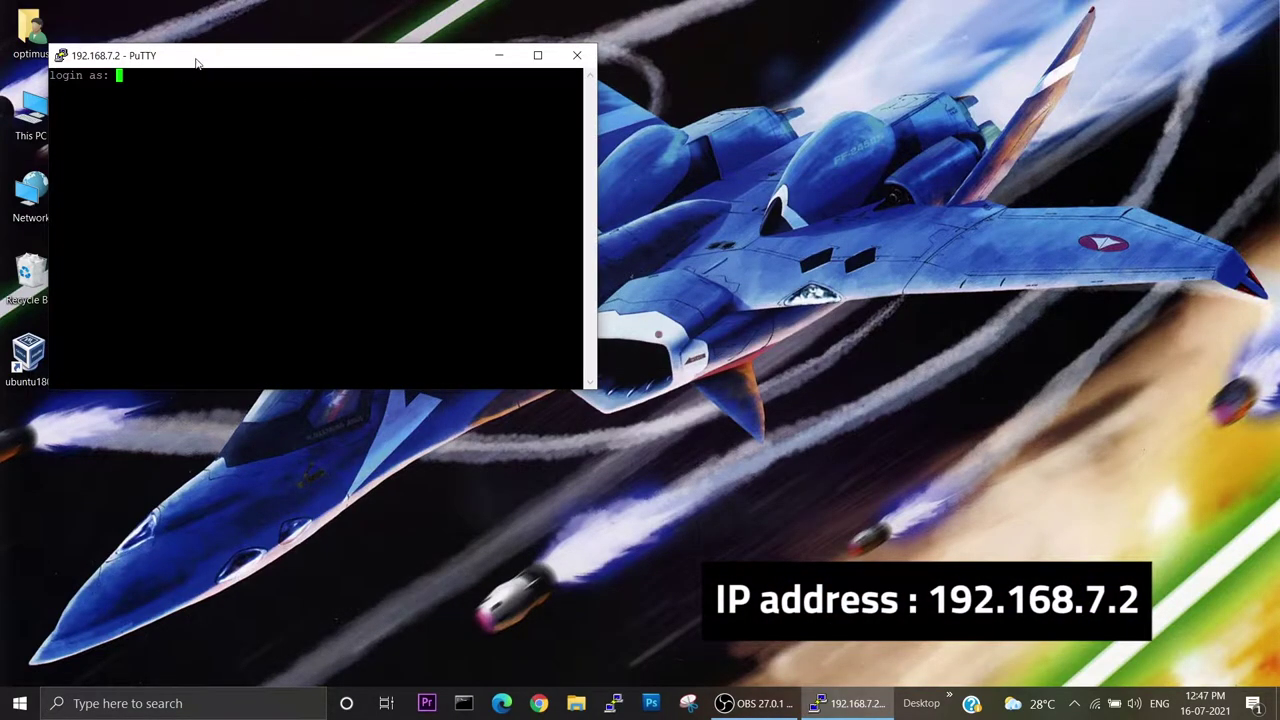
{"action": "left_click_drag", "start_coordinate": [196, 63], "coordinate": [414, 141]}
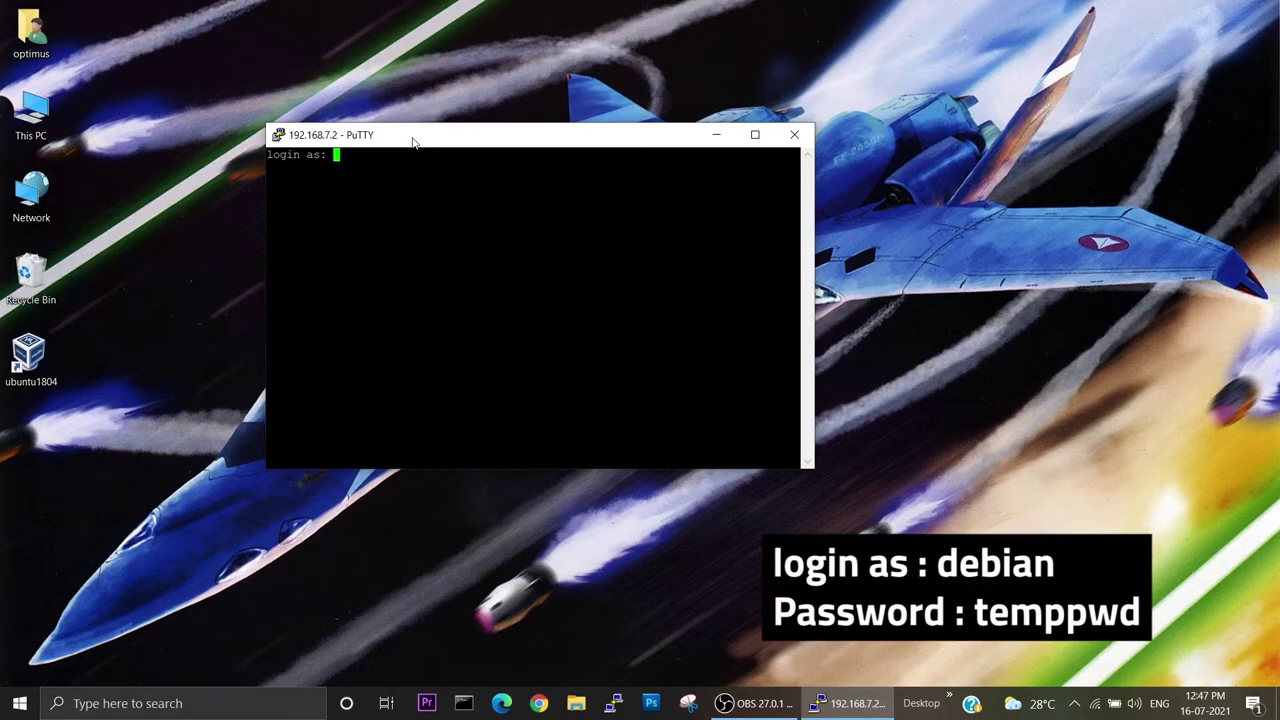
Log in to the BeagleBone shell with the default user name and password.
{"action": "type", "text": "debian"}
{"action": "key", "text": "Return"}
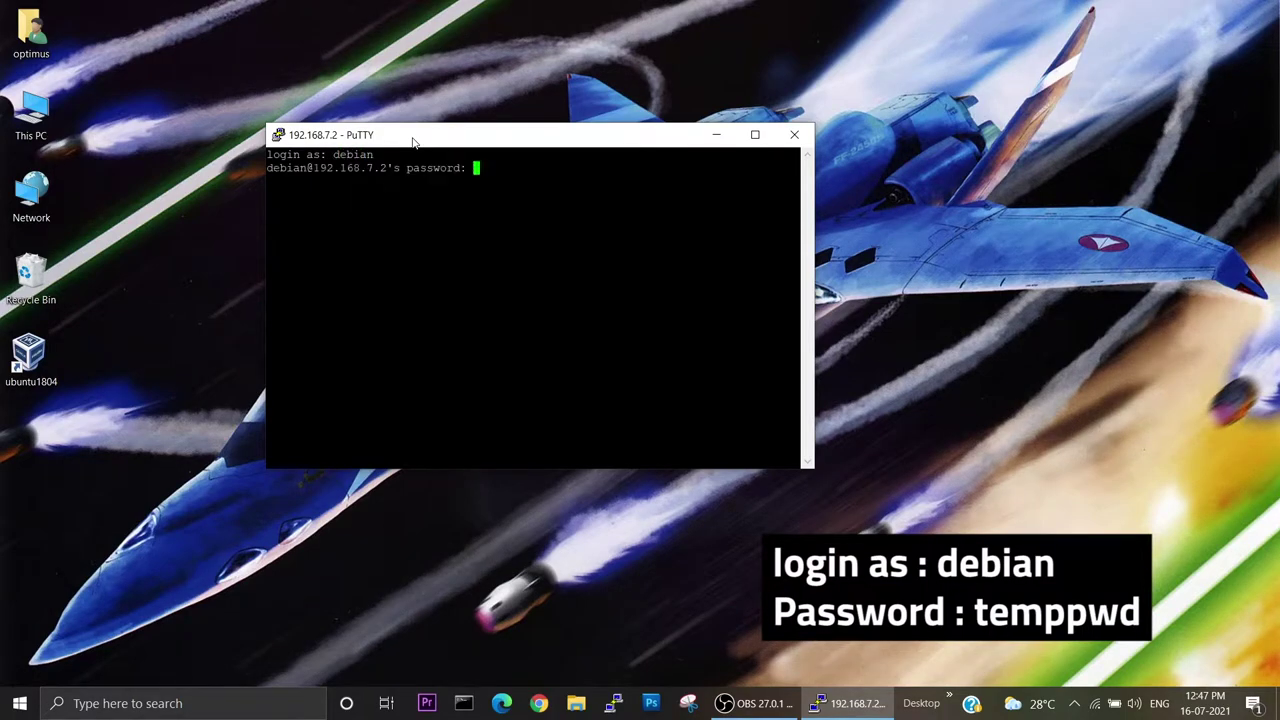
{"action": "type", "text": "temppwd"}
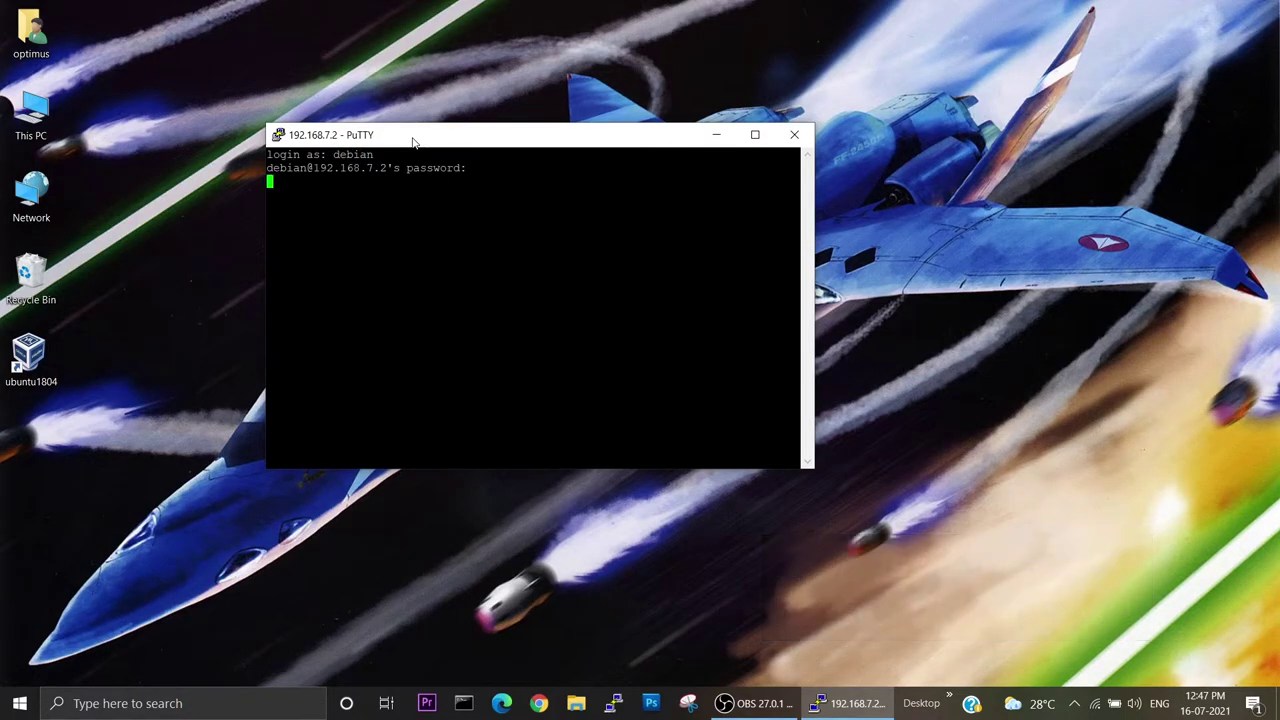
{"action": "key", "text": "Return"}
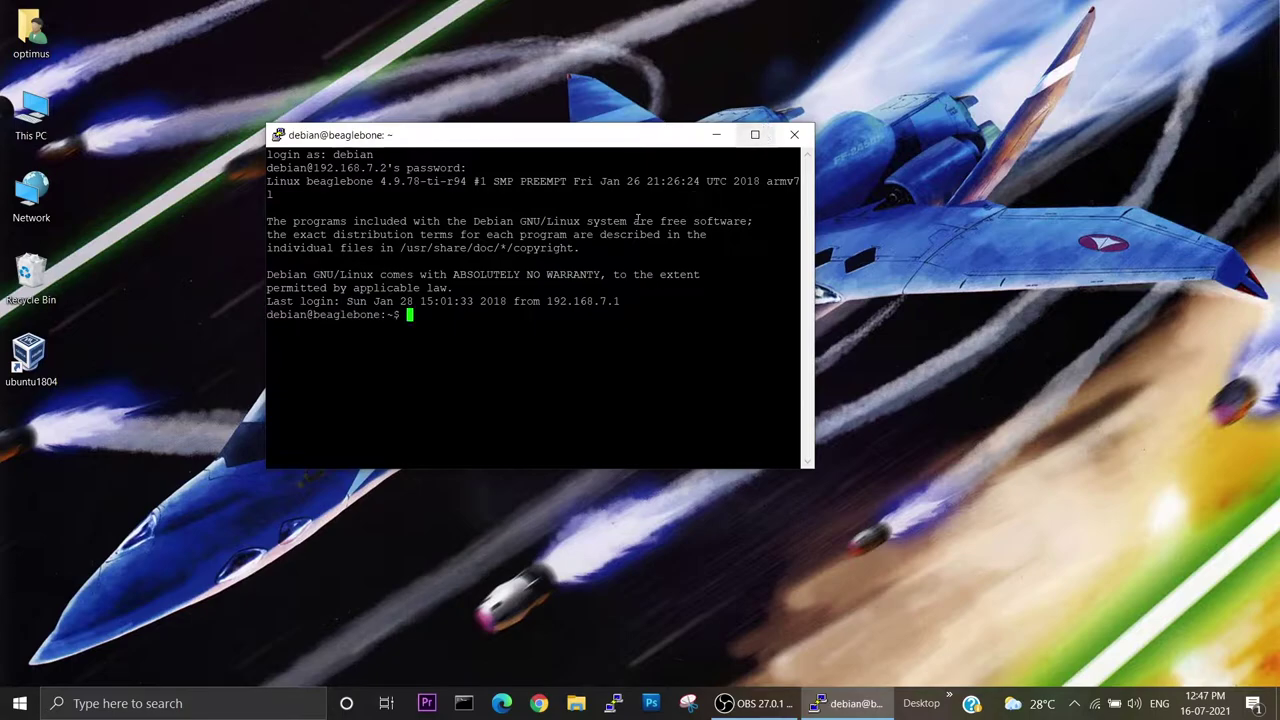
Maximize the PuTTY window and run ping 64.233.169.104 from the BeagleBone.
{"action": "left_click", "coordinate": [755, 134]}
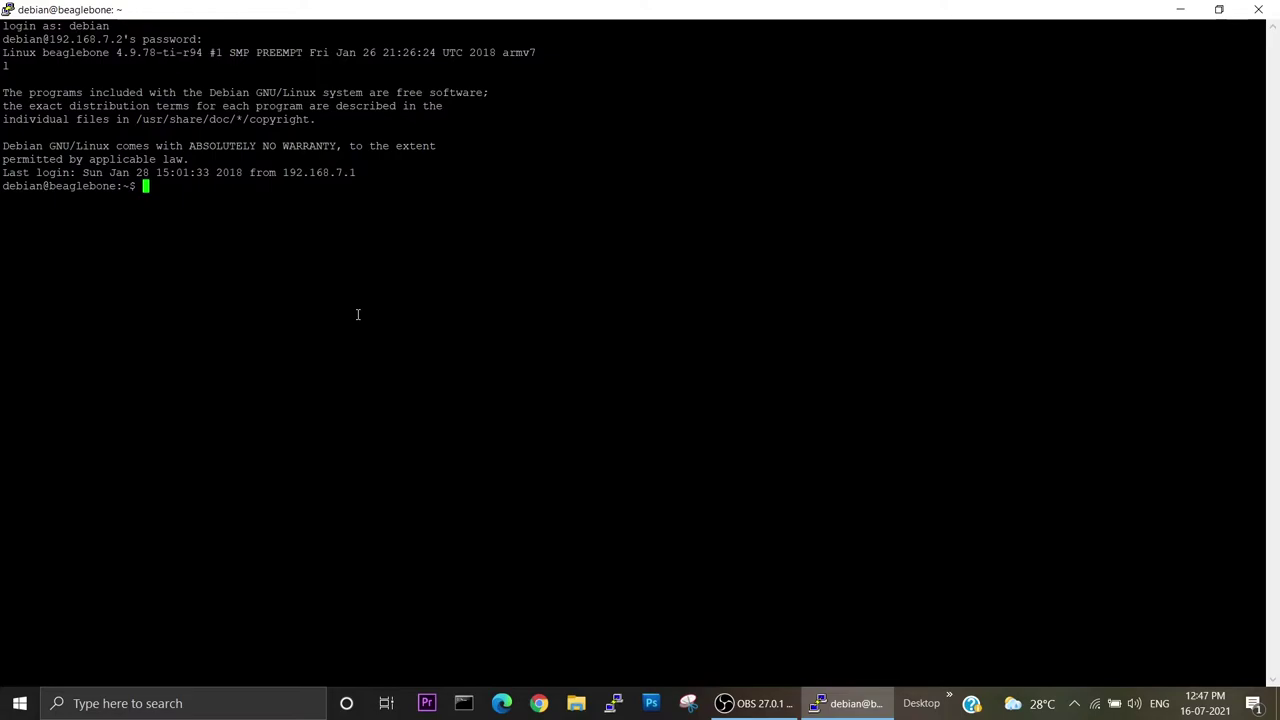
{"action": "type", "text": "ping 64.233.169.104"}
{"action": "key", "text": "Return"}
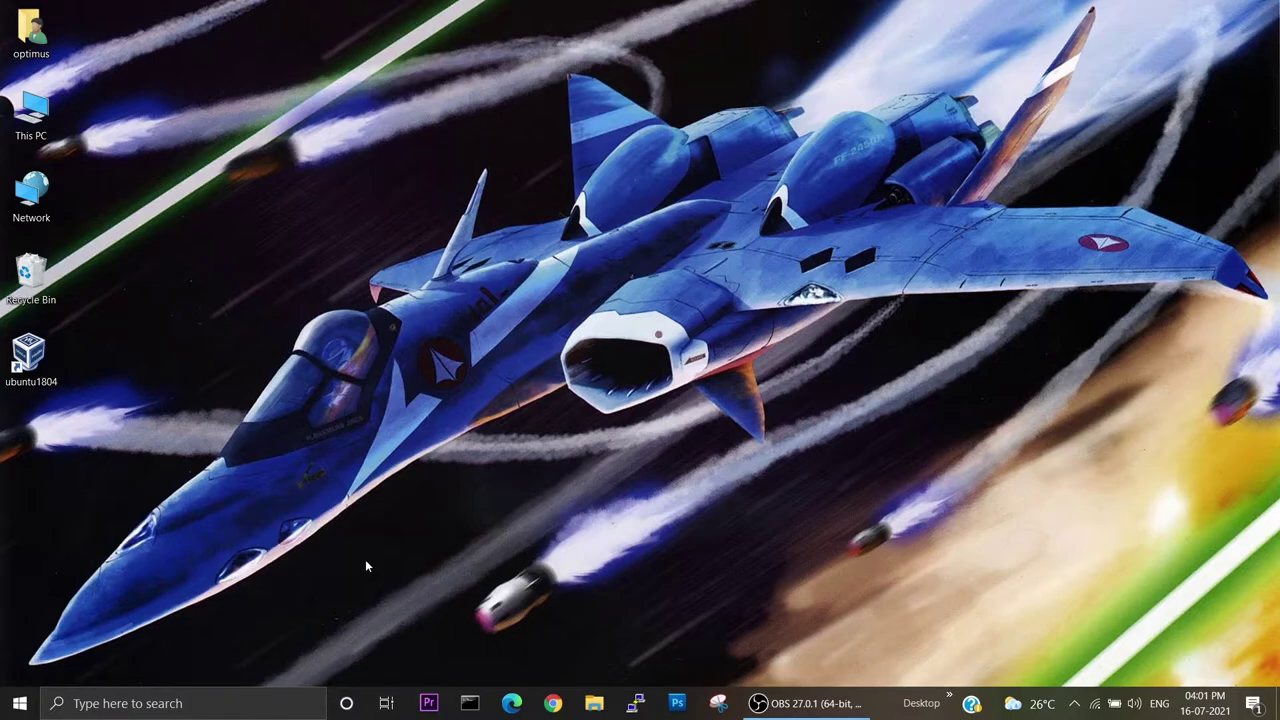
Run ipconfig in Command Prompt to see Wi-Fi at 192.168.43.127 and Ethernet 4 at 192.168.7.1.
{"action": "left_click", "coordinate": [470, 705]}
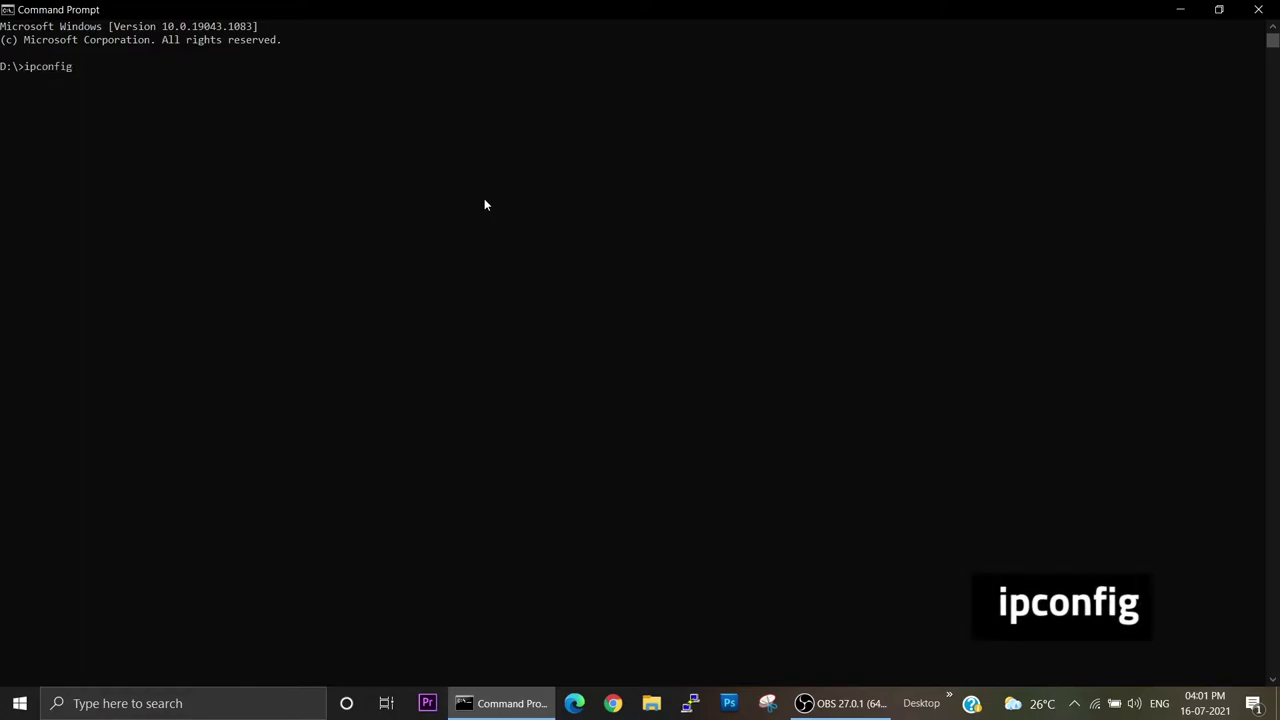
{"action": "key", "text": "Return"}
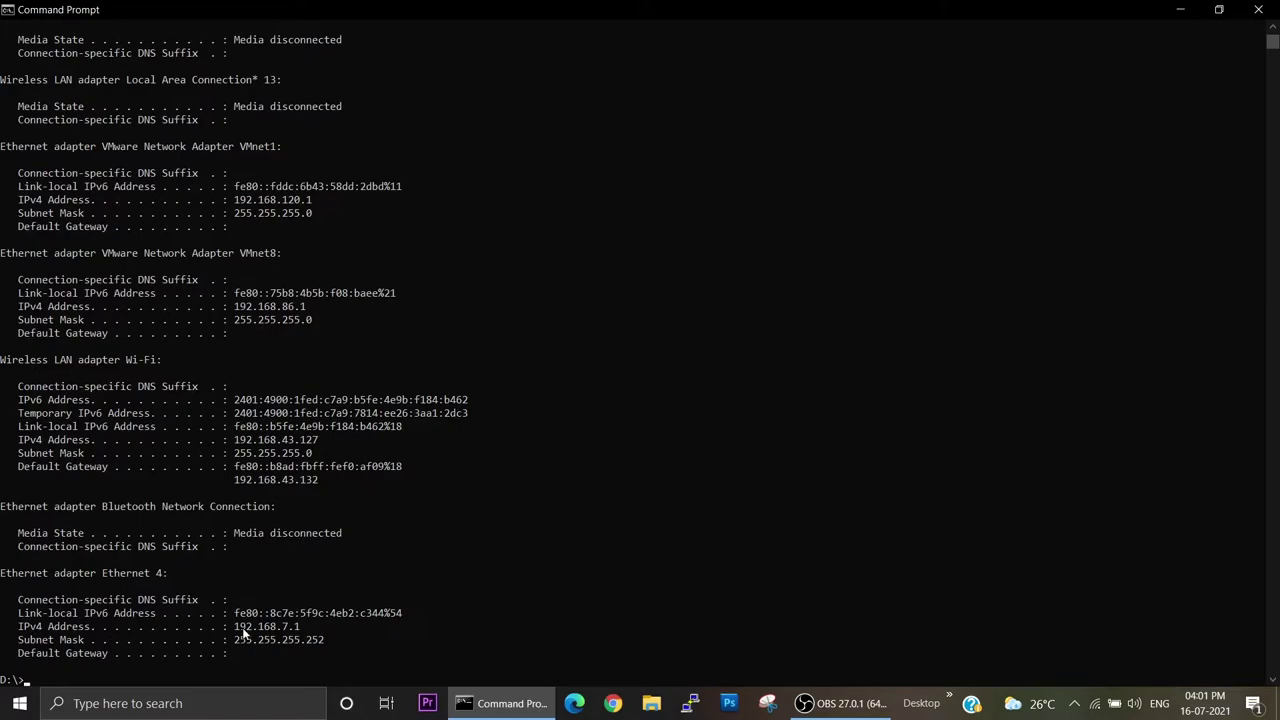
Go from the tray network icon through Network & Internet settings to the adapter list.
{"action": "right_click", "coordinate": [1096, 706]}
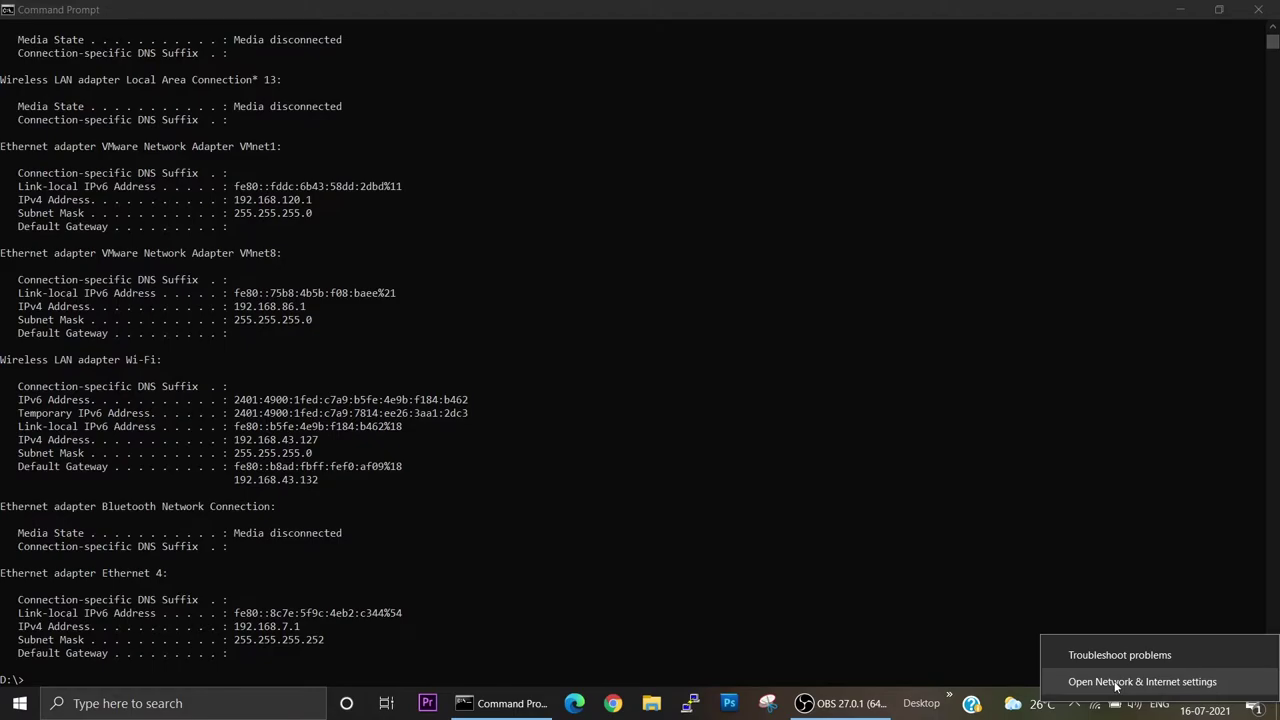
{"action": "left_click", "coordinate": [1116, 682]}
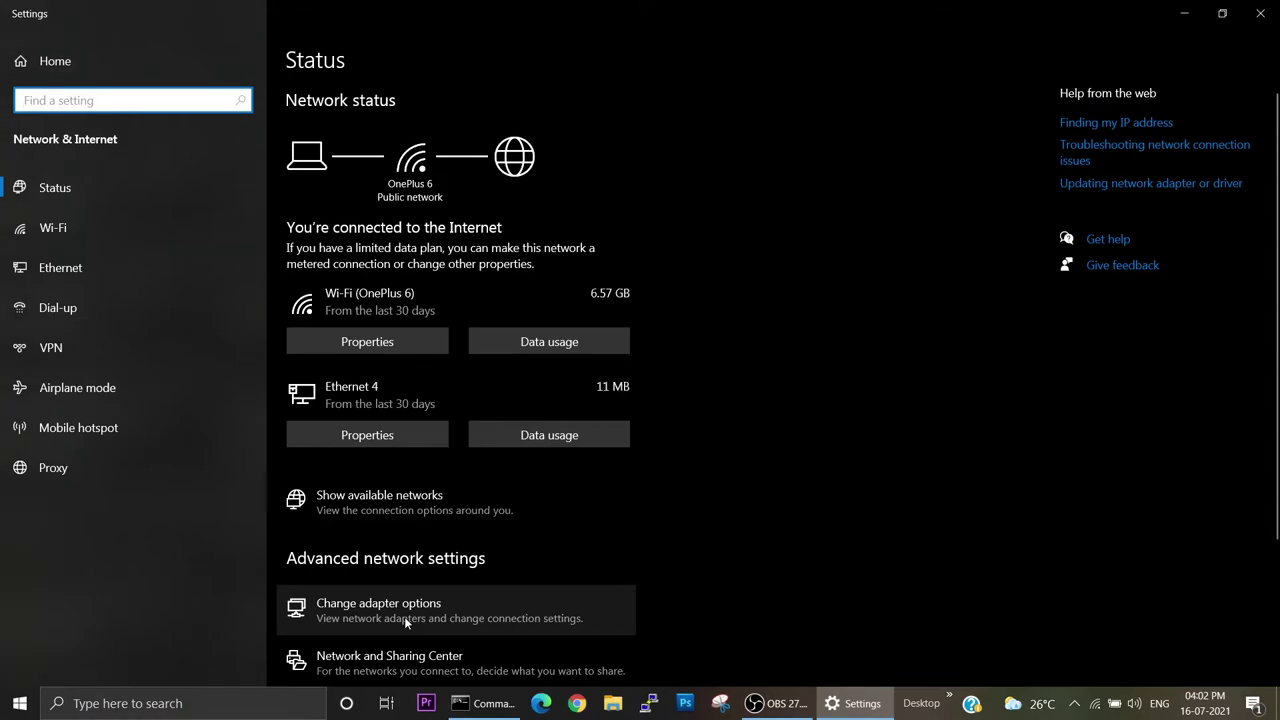
{"action": "left_click", "coordinate": [404, 616]}
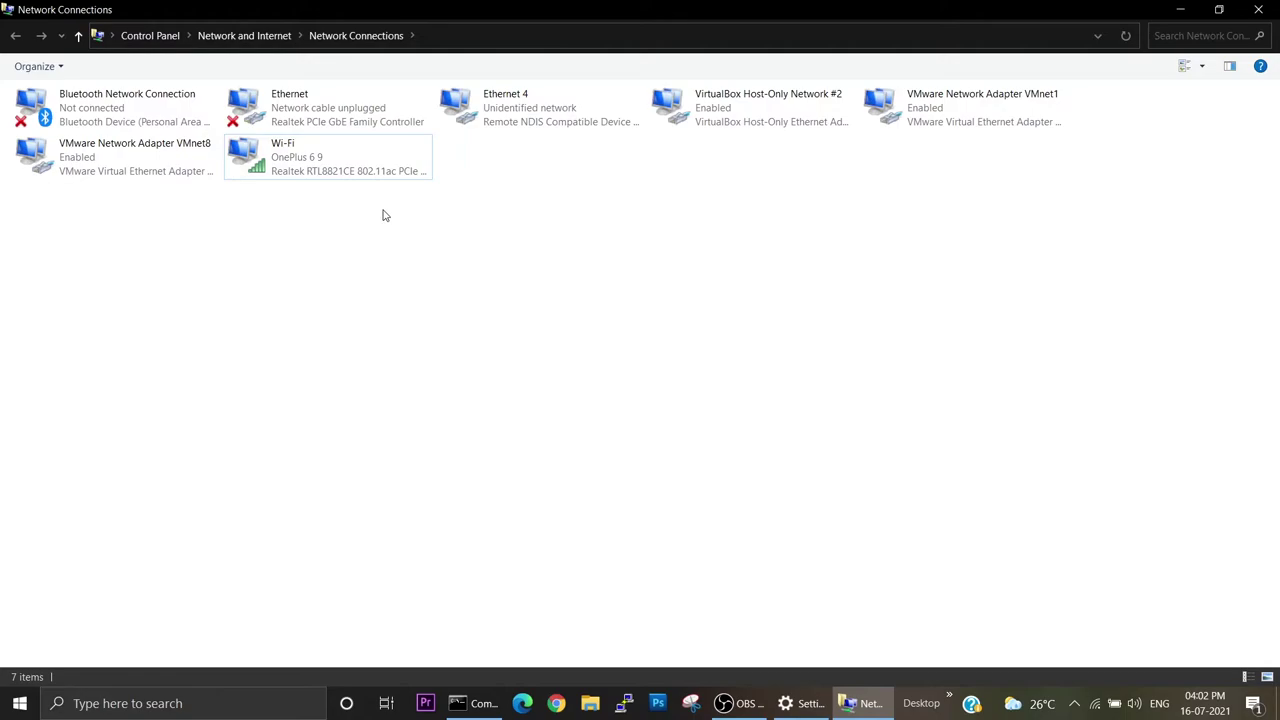
Tick both Internet Connection Sharing options in Wi-Fi Properties, apply, and dismiss the private-network warning.
{"action": "left_click", "coordinate": [295, 174]}
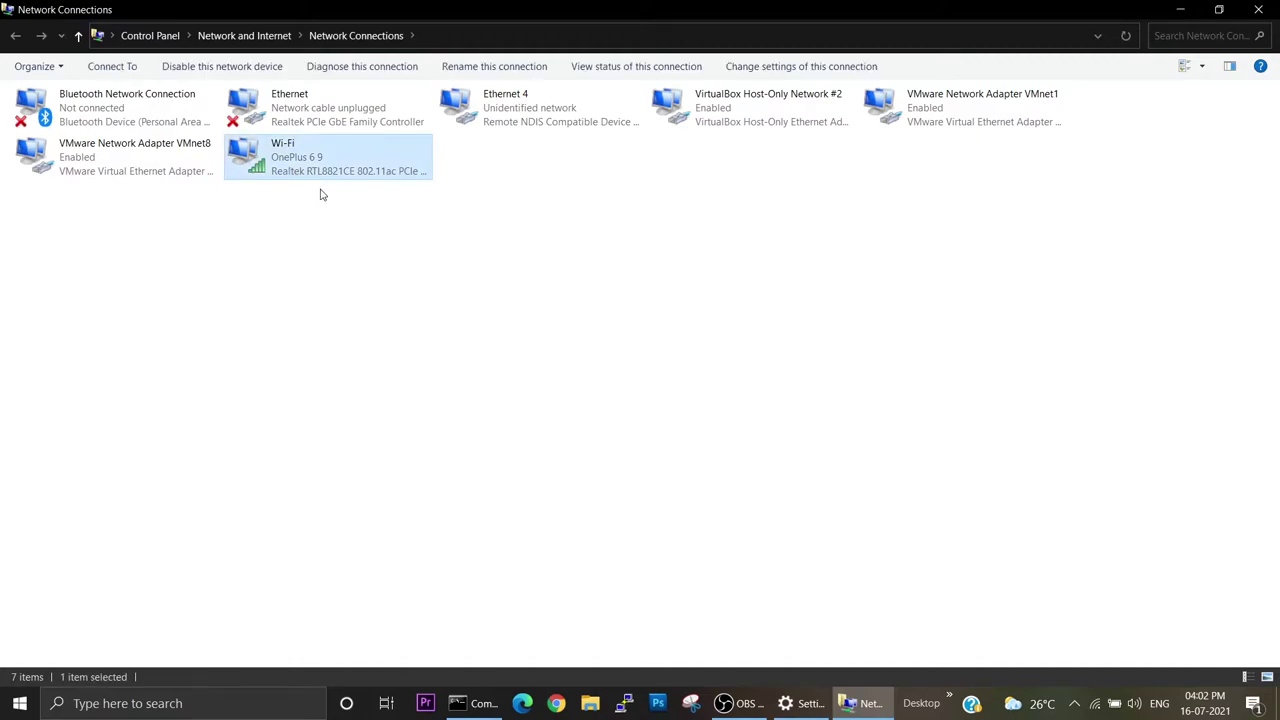
{"action": "right_click", "coordinate": [246, 157]}
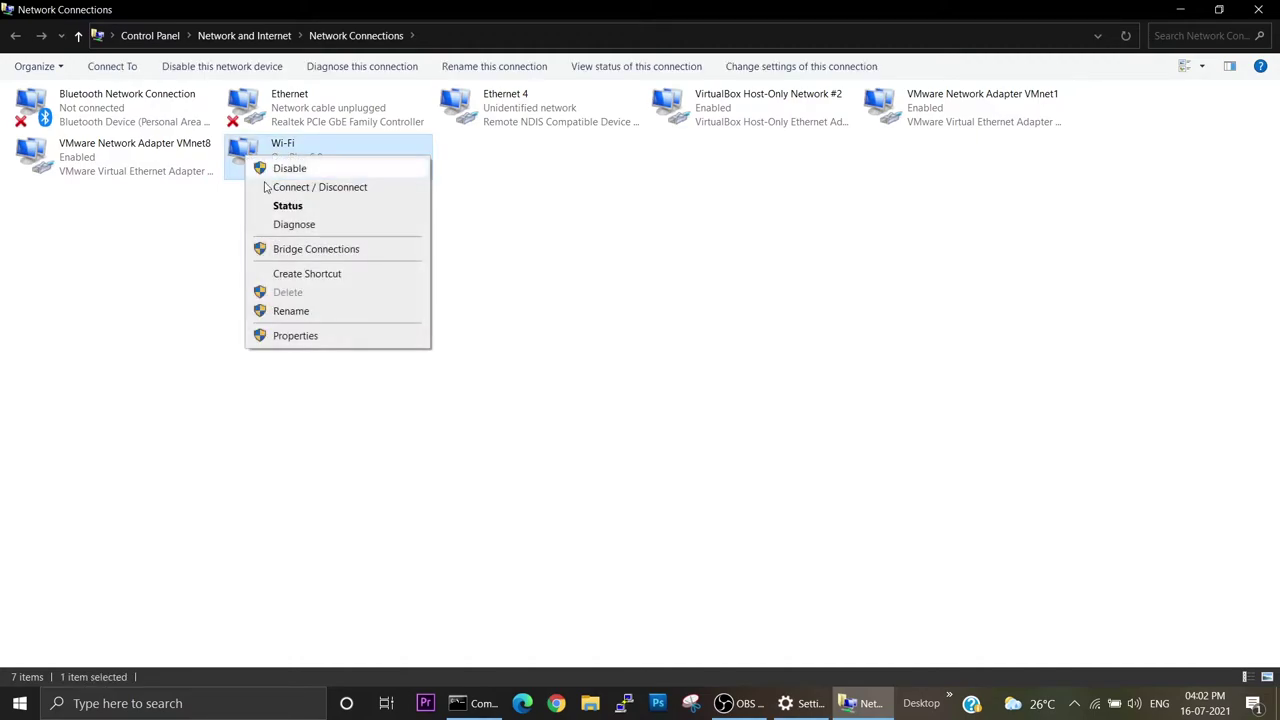
{"action": "left_click", "coordinate": [300, 340]}
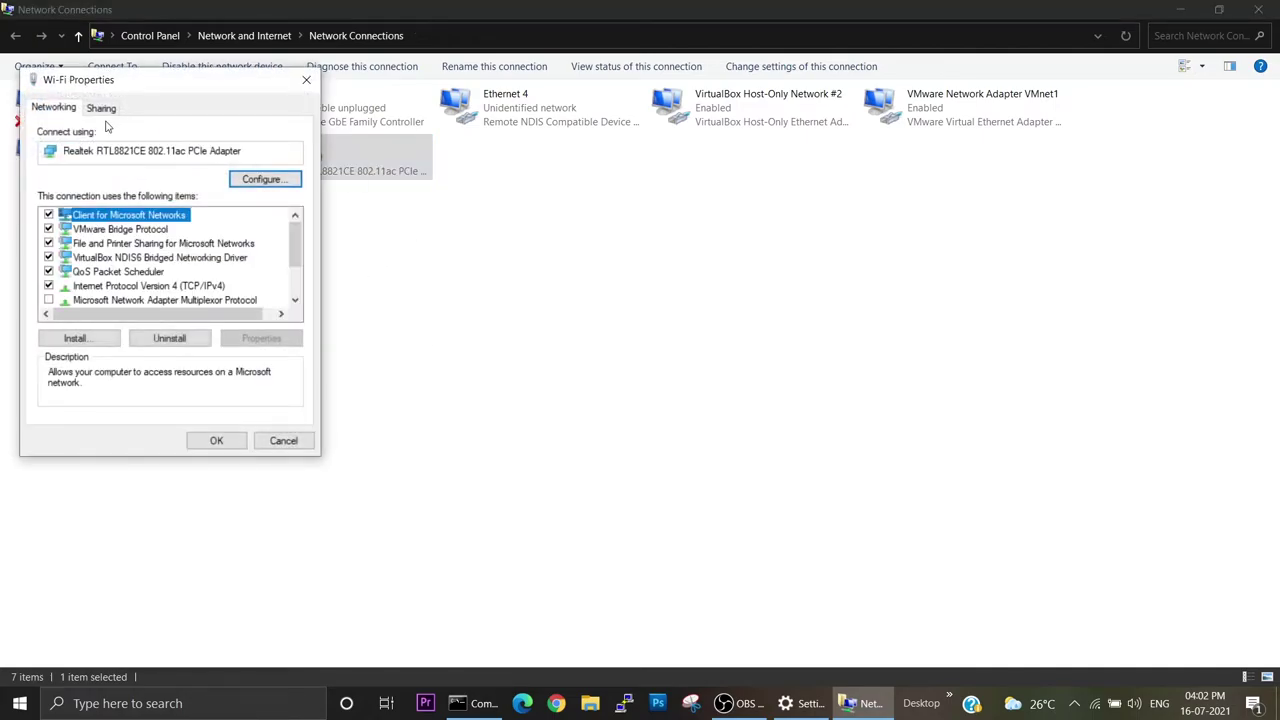
{"action": "left_click", "coordinate": [102, 107]}
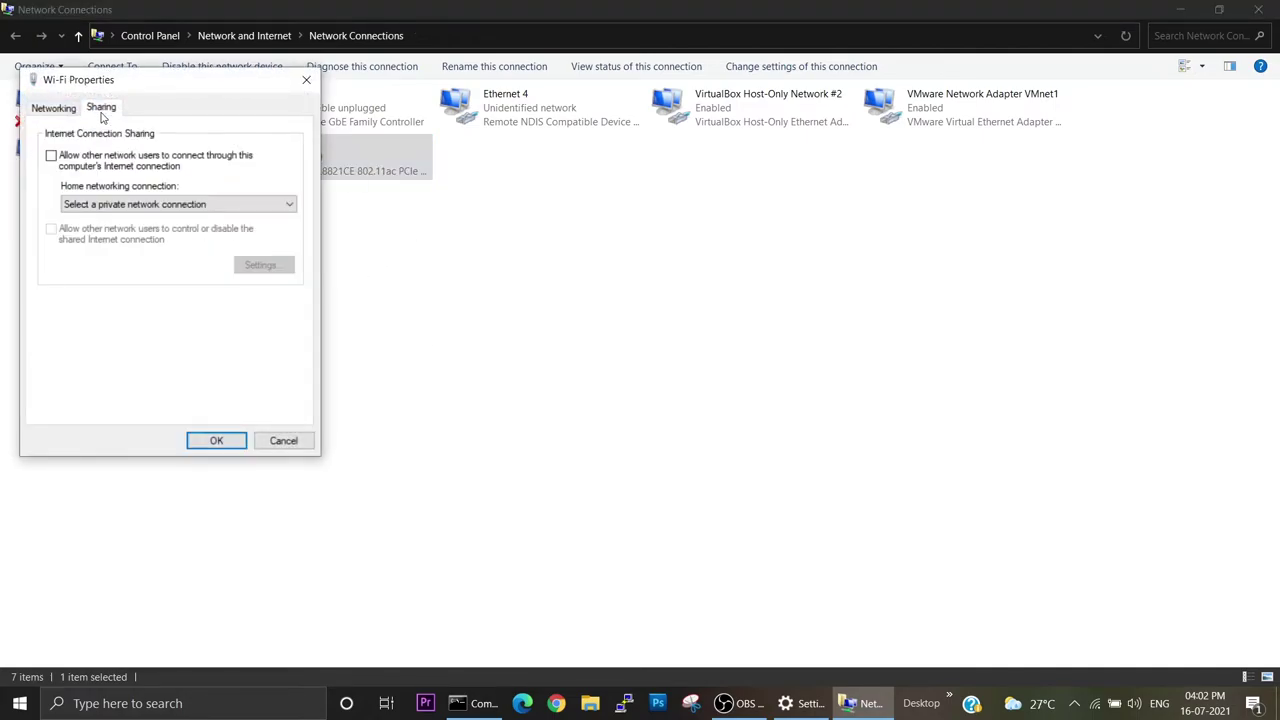
{"action": "left_click", "coordinate": [51, 156]}
{"action": "left_click", "coordinate": [51, 230]}
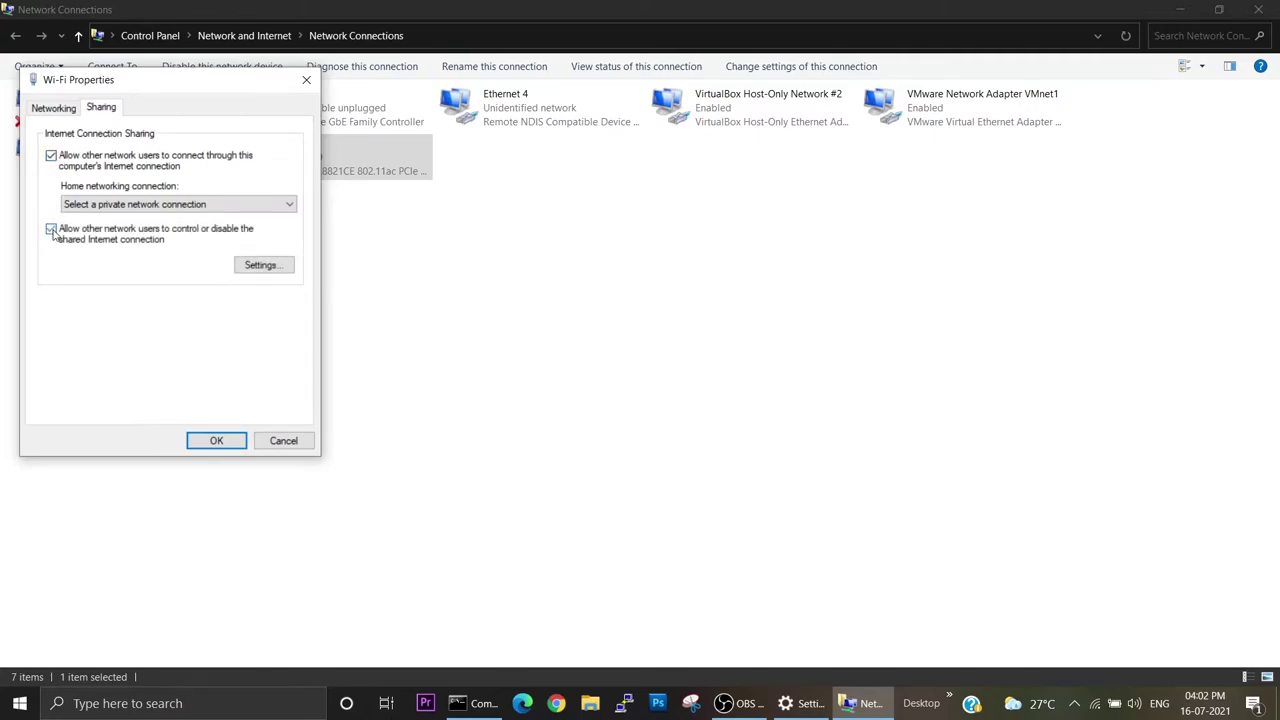
{"action": "left_click", "coordinate": [217, 441]}
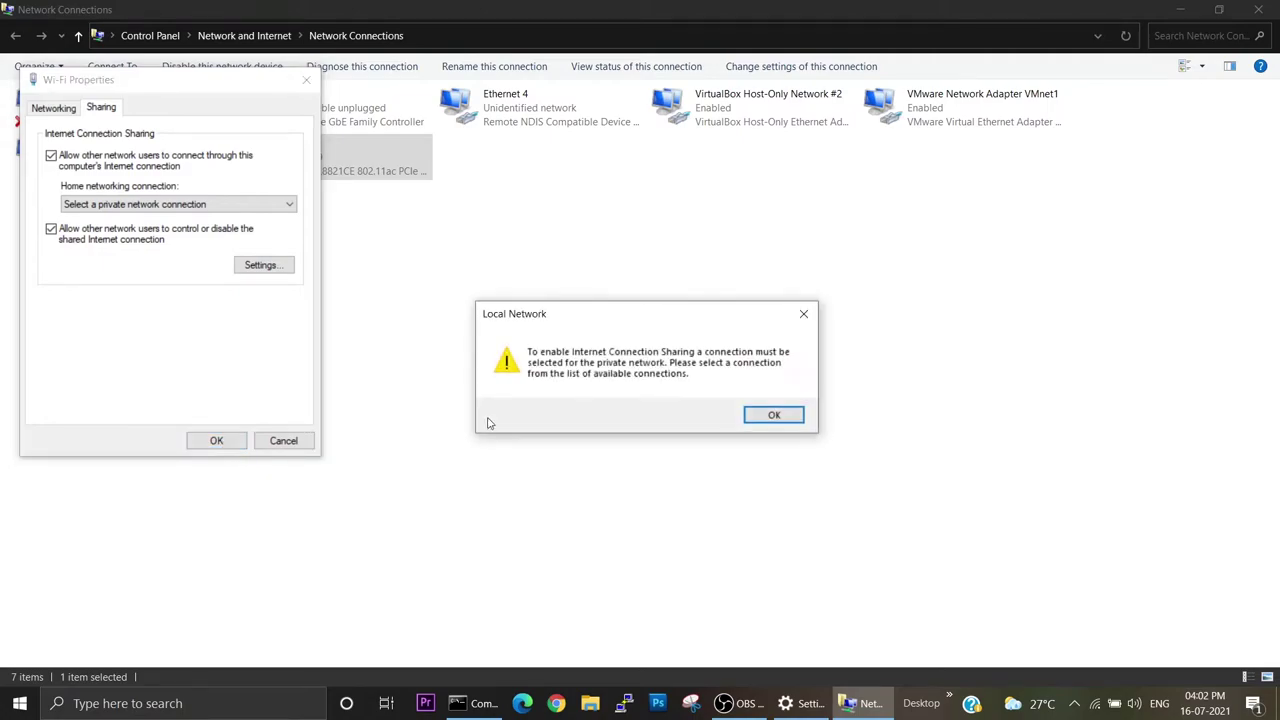
{"action": "left_click", "coordinate": [773, 416]}
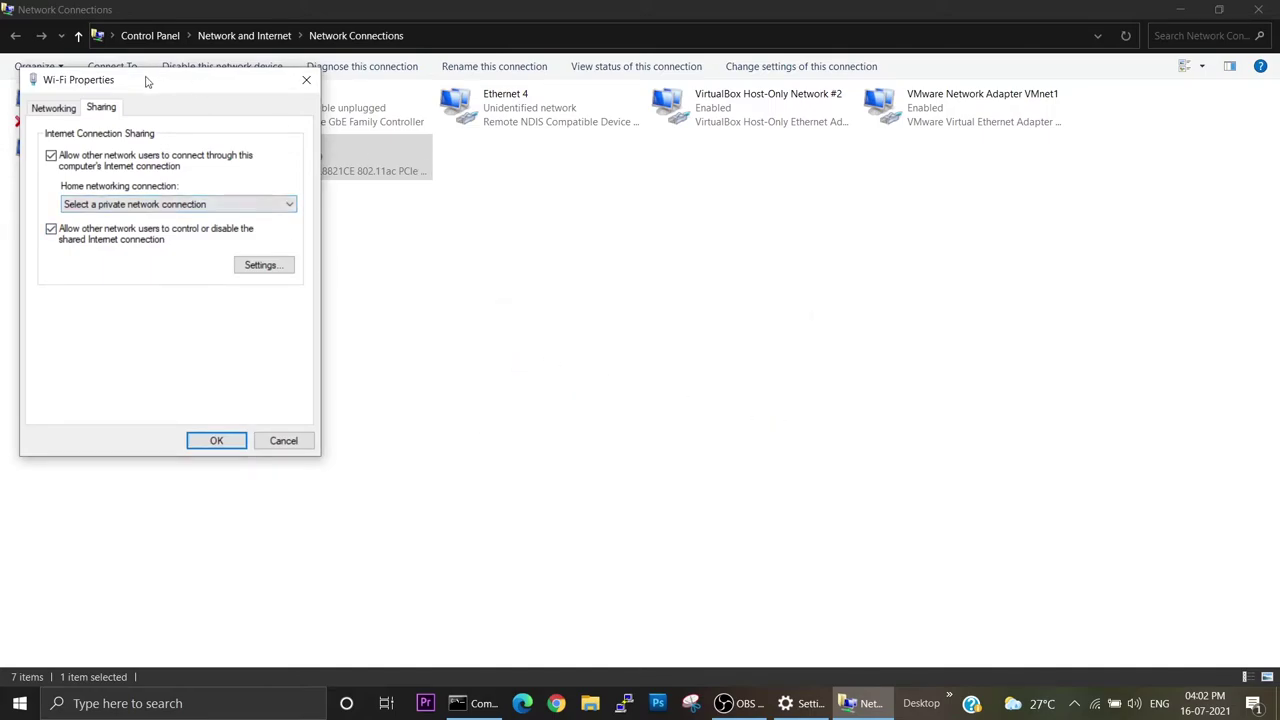
Choose Ethernet 4 as Wi-Fi's home networking connection and apply the sharing settings.
{"action": "left_click_drag", "start_coordinate": [142, 83], "coordinate": [285, 210]}
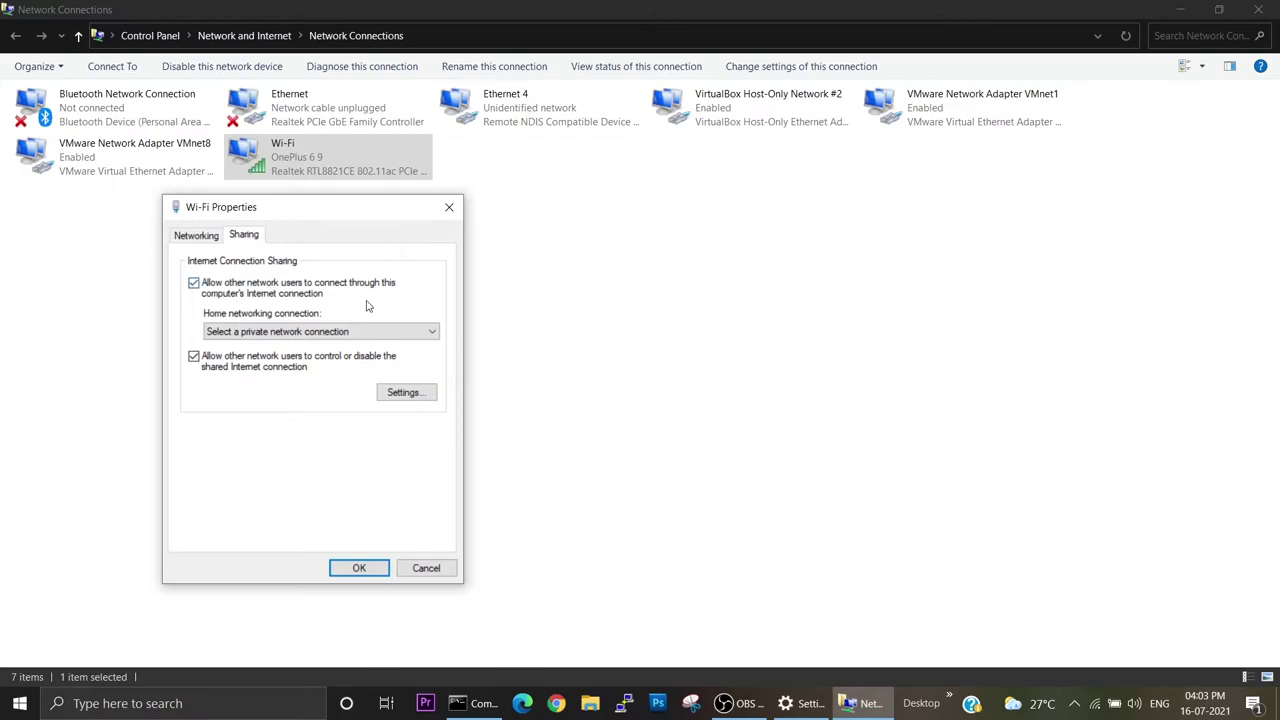
{"action": "left_click", "coordinate": [345, 333]}
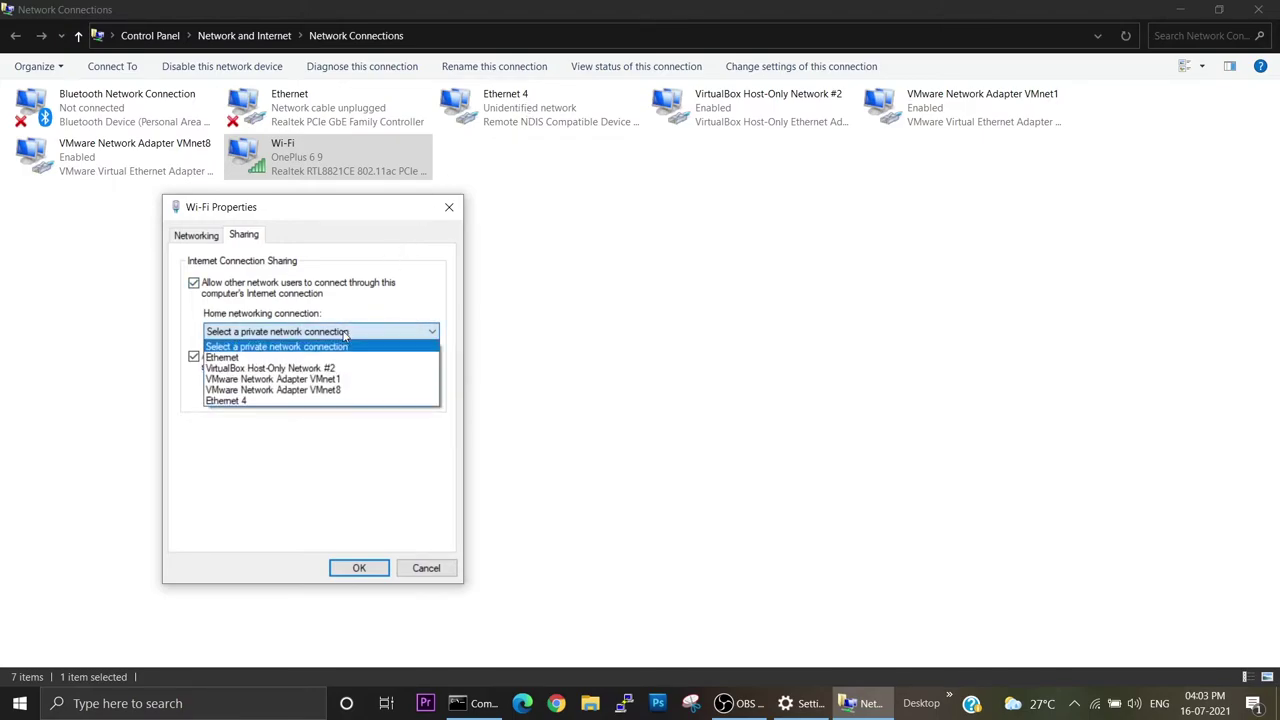
{"action": "left_click", "coordinate": [255, 402]}
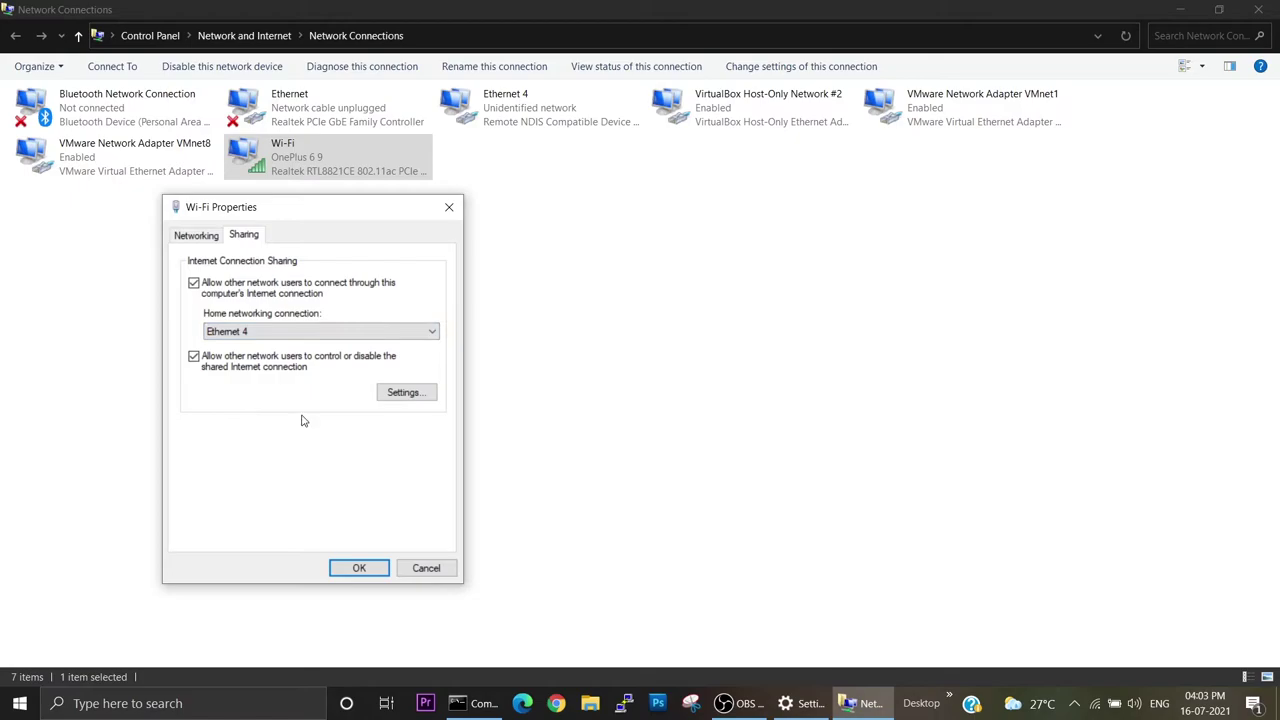
{"action": "left_click", "coordinate": [363, 567]}
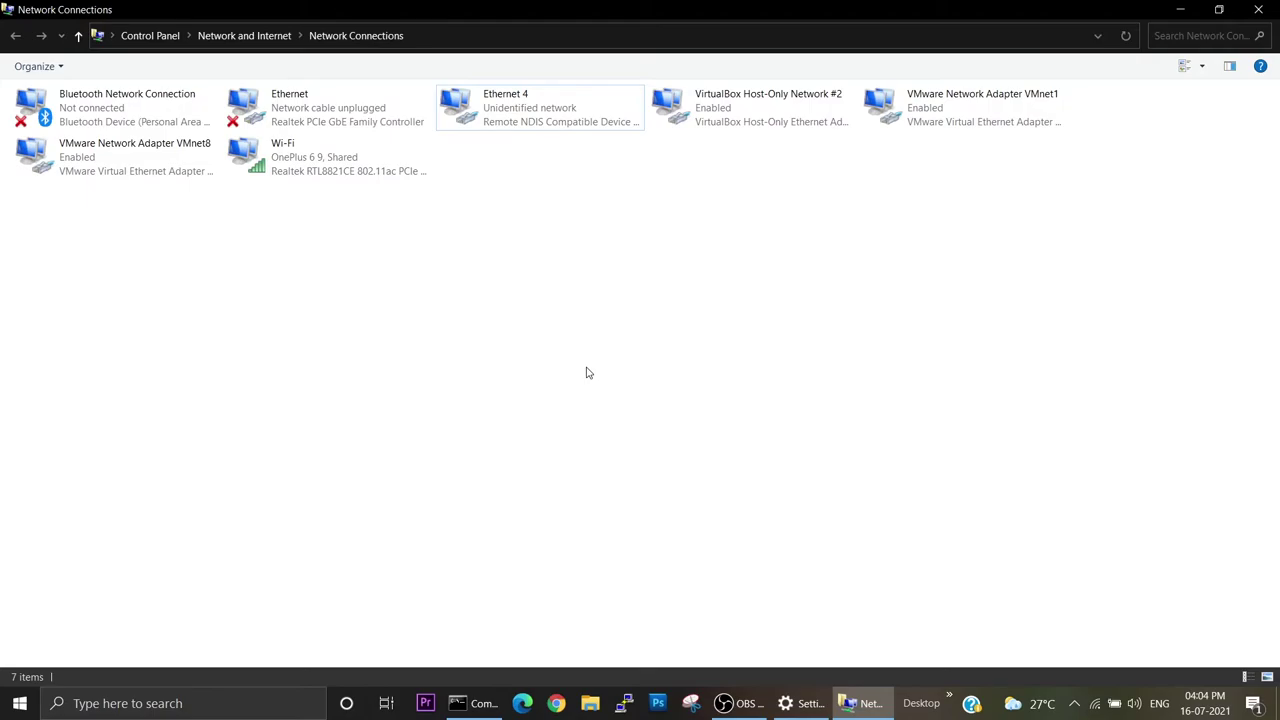
Open Ethernet 4's TCP/IPv4 properties, showing 192.168.137.1, and compare against the ipconfig output.
{"action": "left_click", "coordinate": [514, 120]}
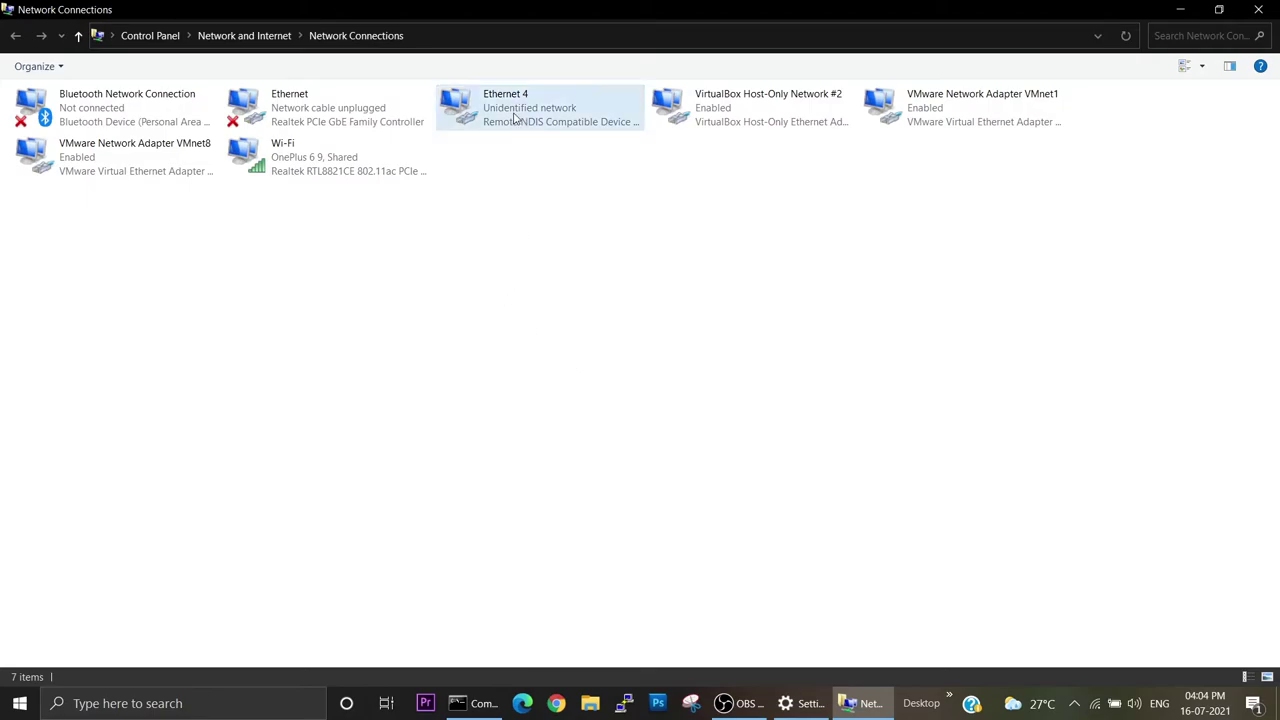
{"action": "right_click", "coordinate": [514, 118]}
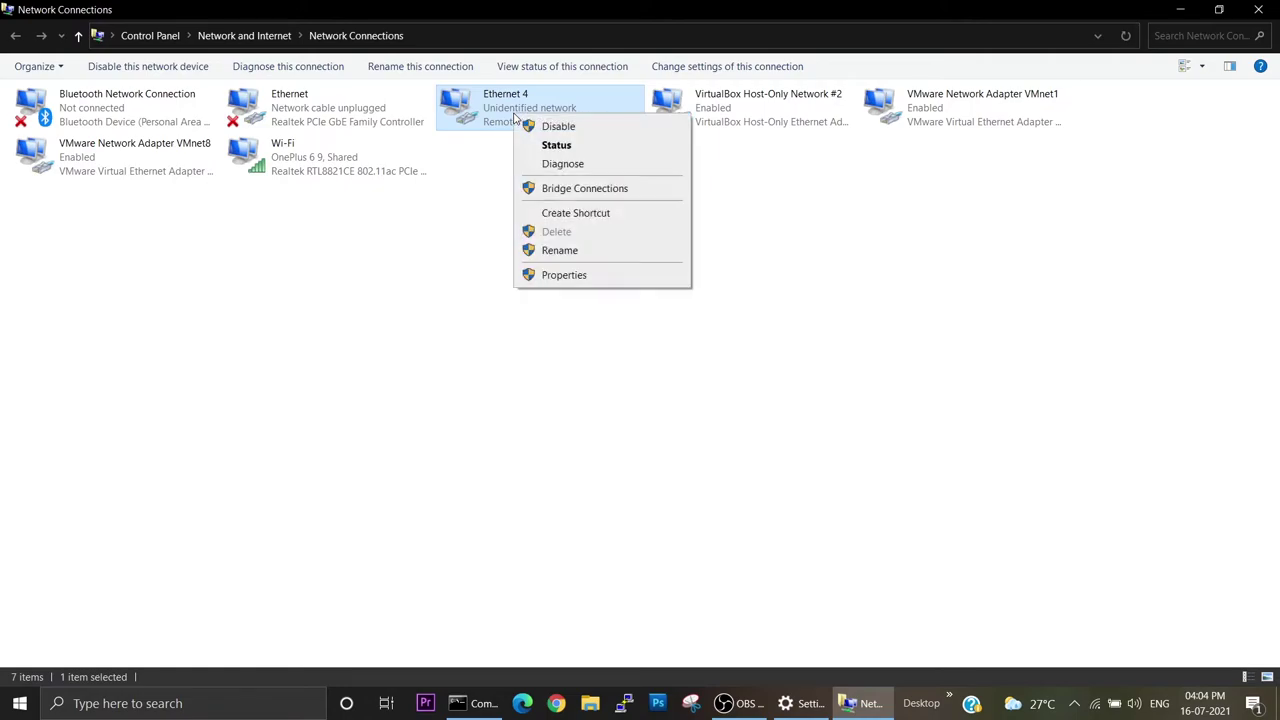
{"action": "left_click", "coordinate": [560, 275]}
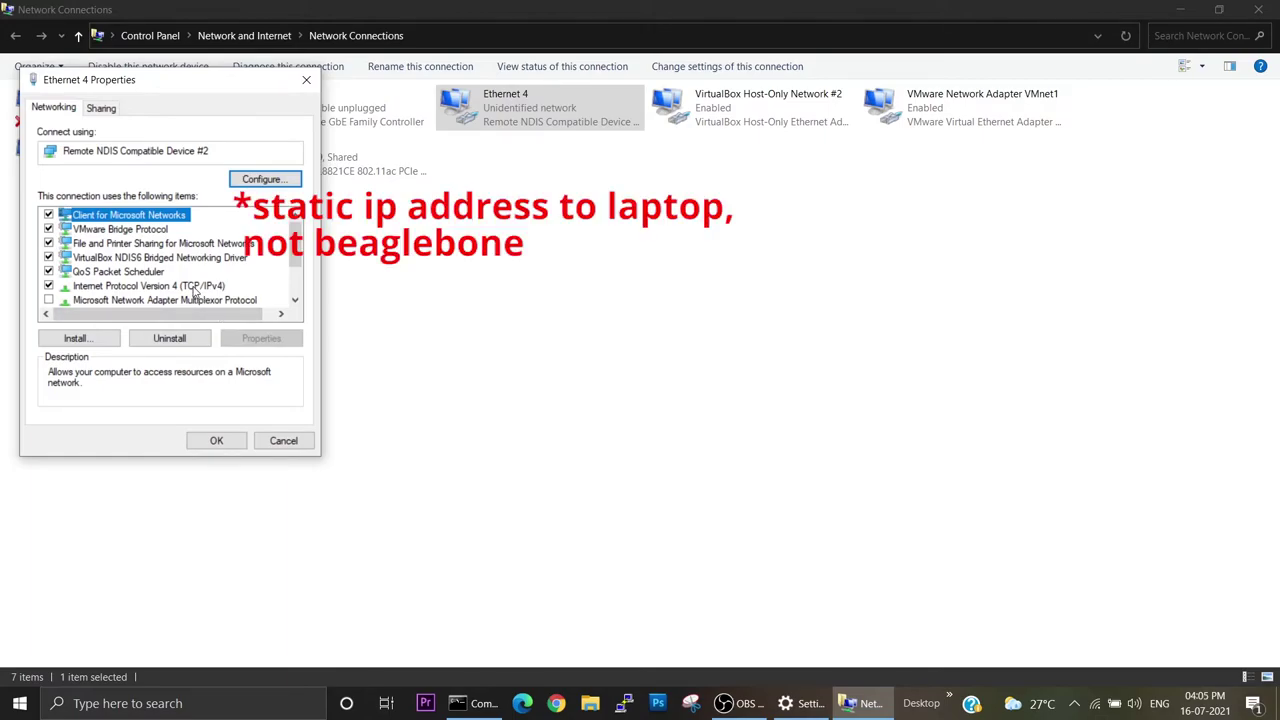
{"action": "double_click", "coordinate": [195, 287]}
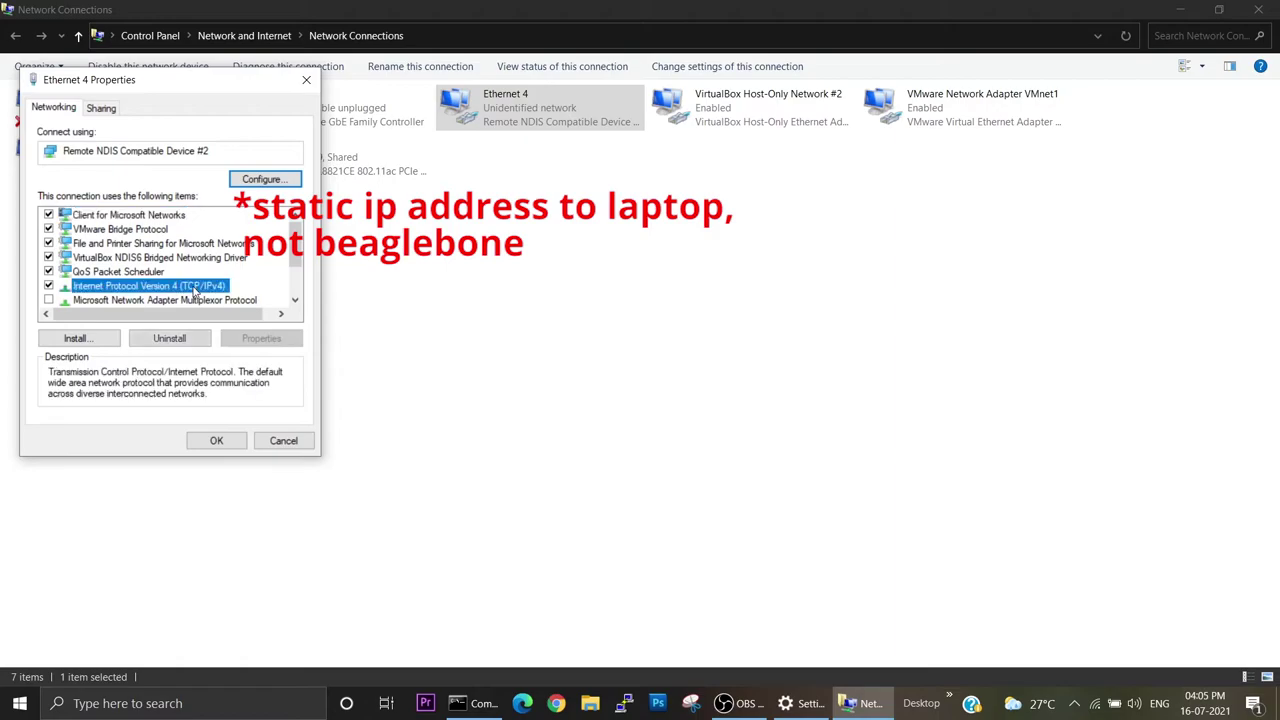
{"action": "left_click_drag", "start_coordinate": [240, 152], "coordinate": [528, 194]}
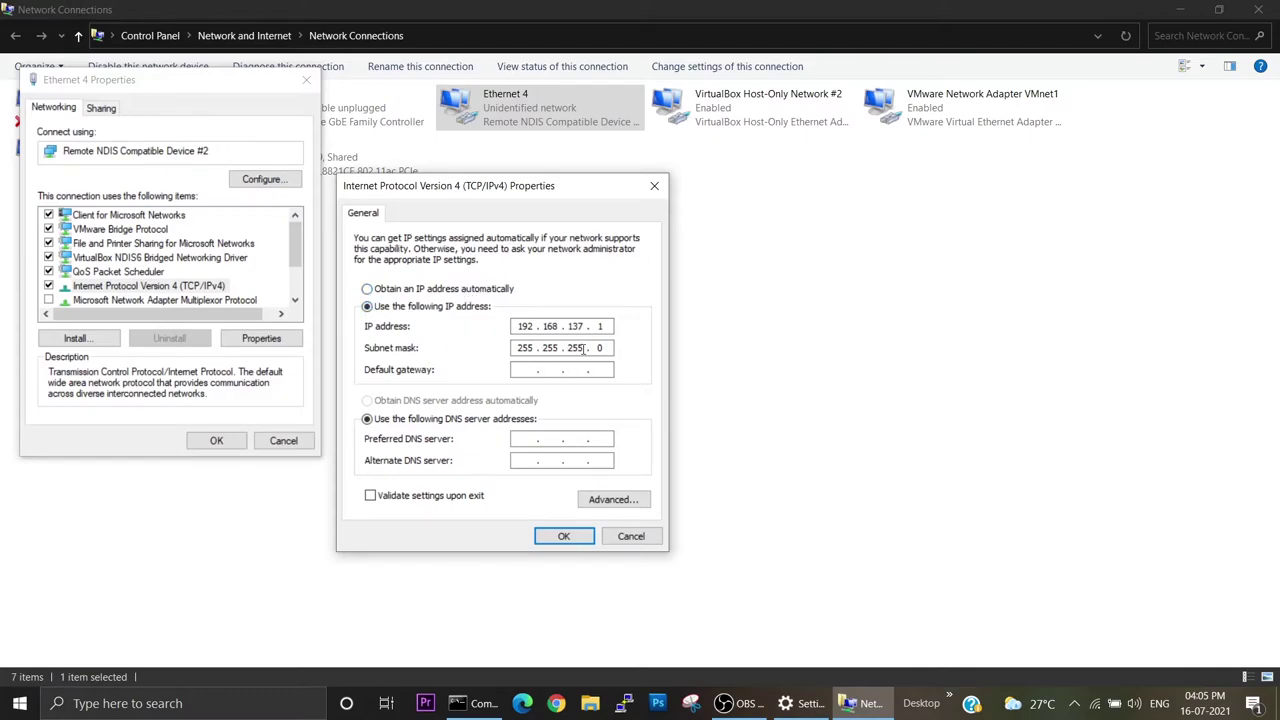
{"action": "left_click", "coordinate": [461, 701]}
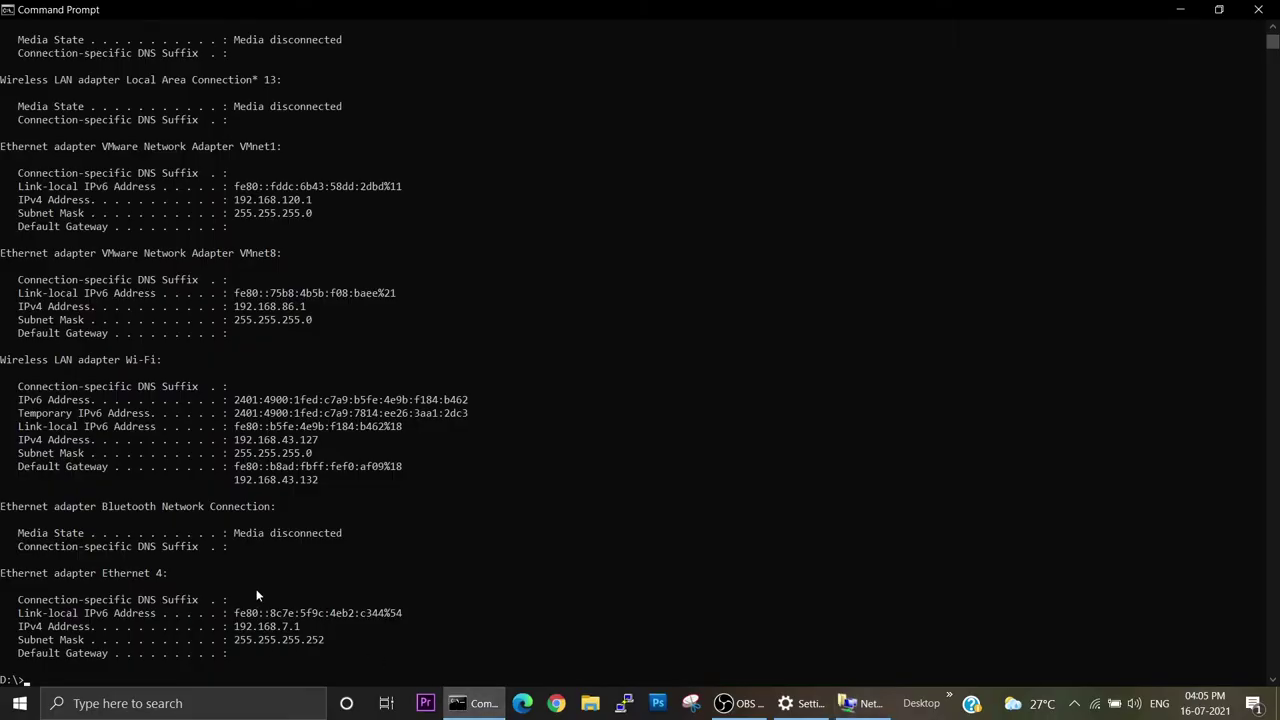
{"action": "left_click", "coordinate": [850, 705]}
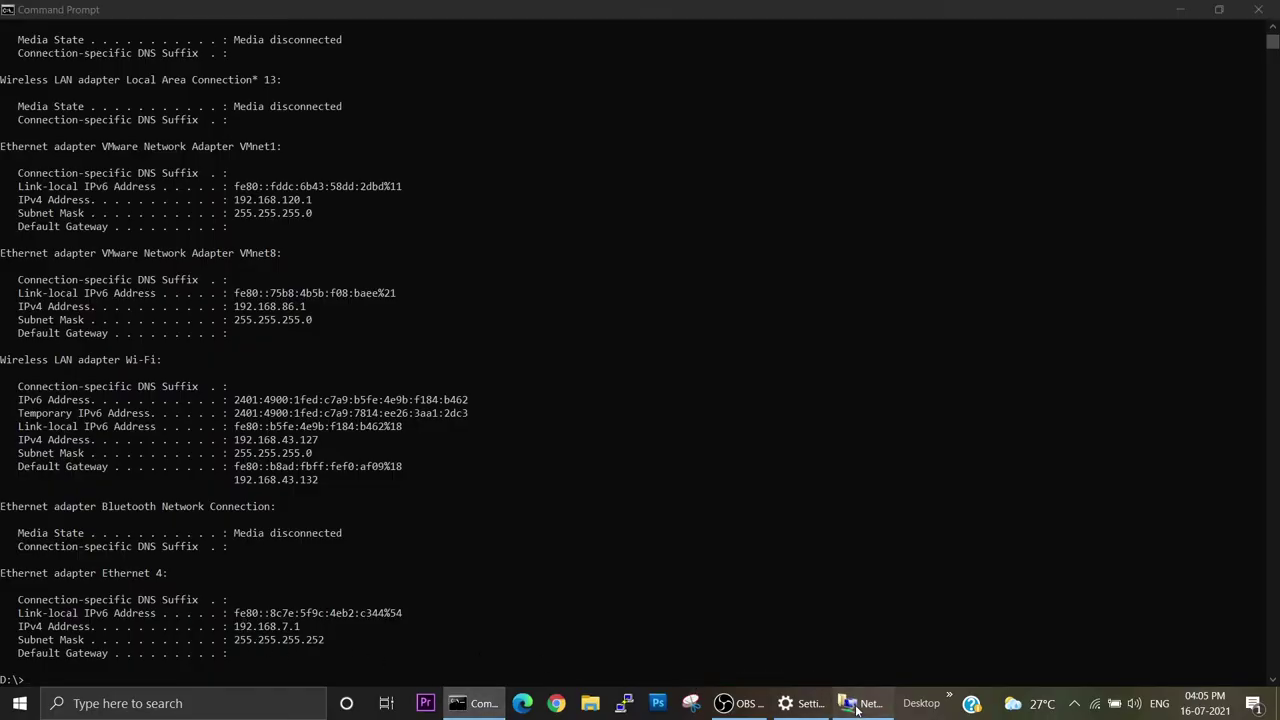
Change Ethernet 4's IP to 192.168.7.1, set preferred DNS 8.8.8.8, and save both dialogs.
{"action": "double_click", "coordinate": [575, 326]}
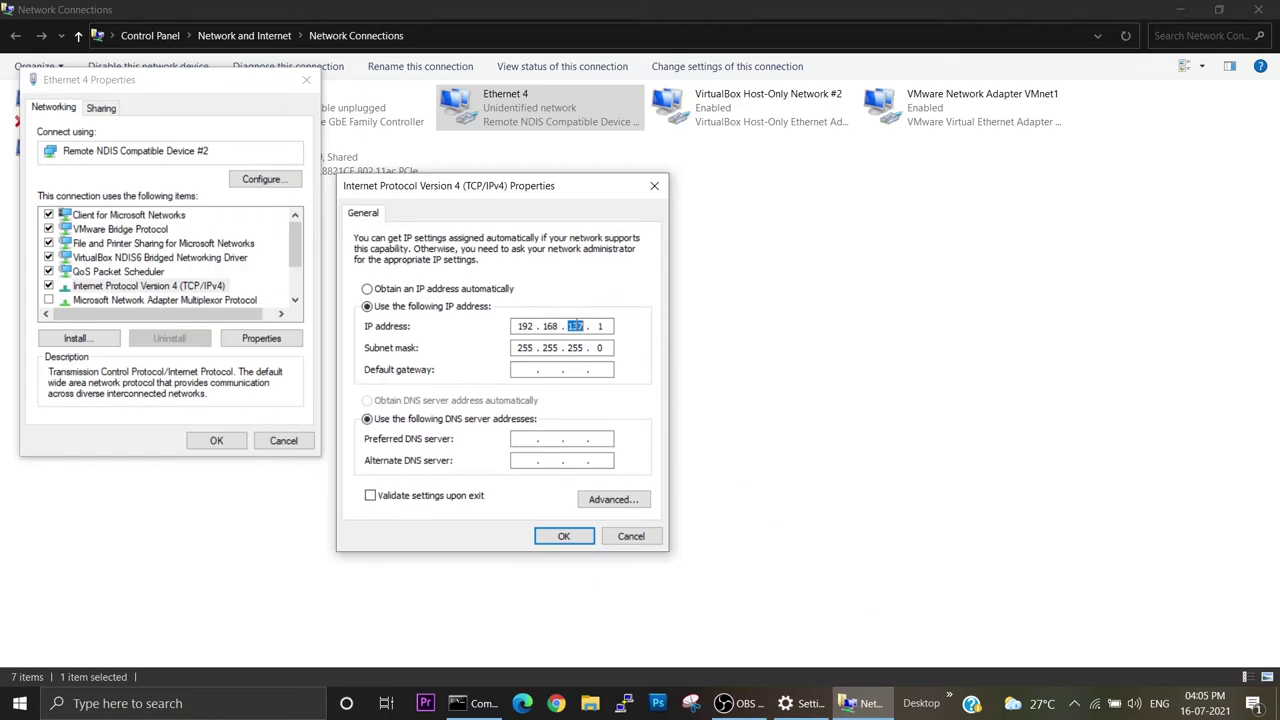
{"action": "type", "text": "7"}
{"action": "key", "text": "Tab"}
{"action": "left_click", "coordinate": [530, 439]}
{"action": "type", "text": "8"}
{"action": "type", "text": "8"}
{"action": "type", "text": "8."}
{"action": "type", "text": "8 . 8"}
{"action": "left_click", "coordinate": [563, 536]}
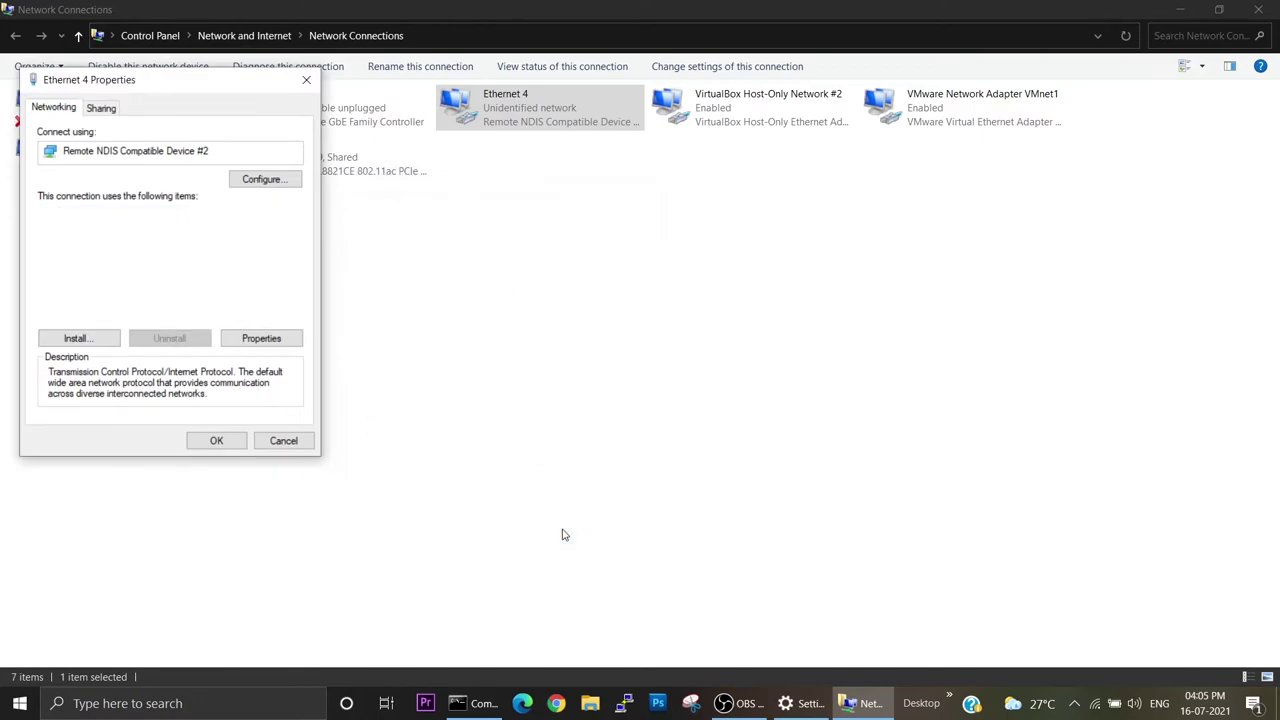
{"action": "left_click", "coordinate": [213, 440]}
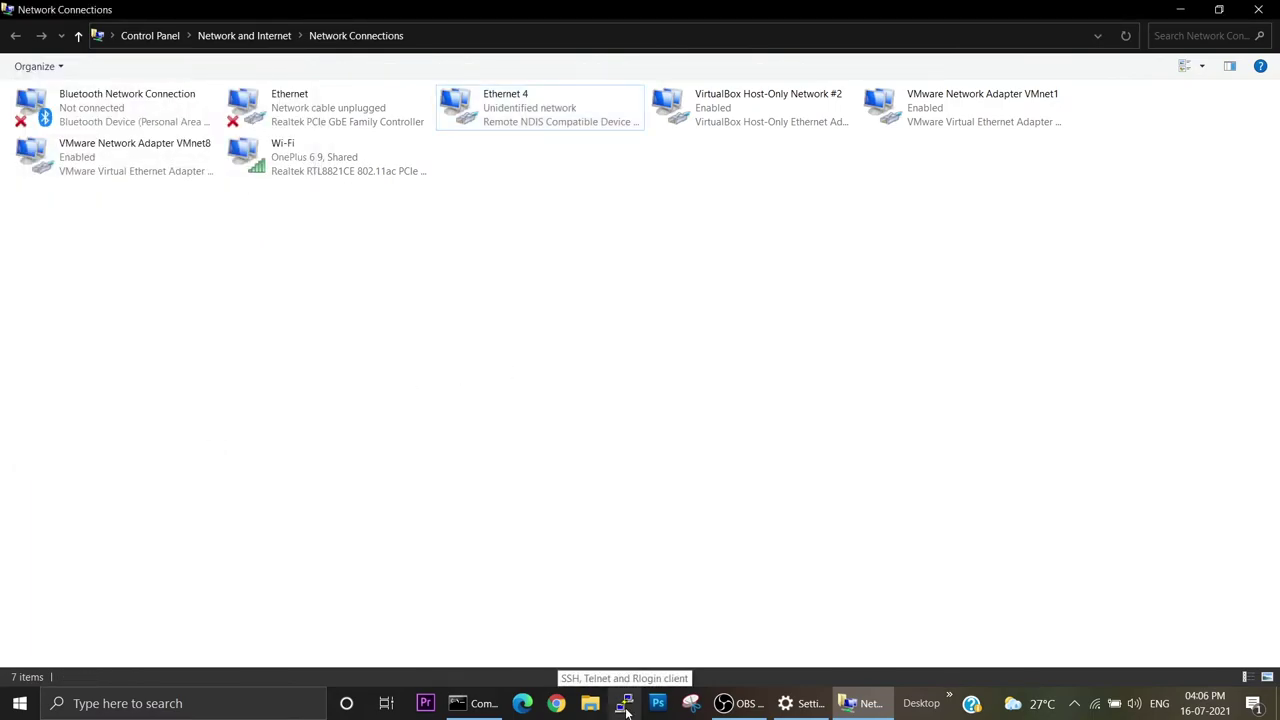
Launch PuTTY, load the saved 'bb' session, and connect to 192.168.7.2.
{"action": "left_click", "coordinate": [624, 704]}
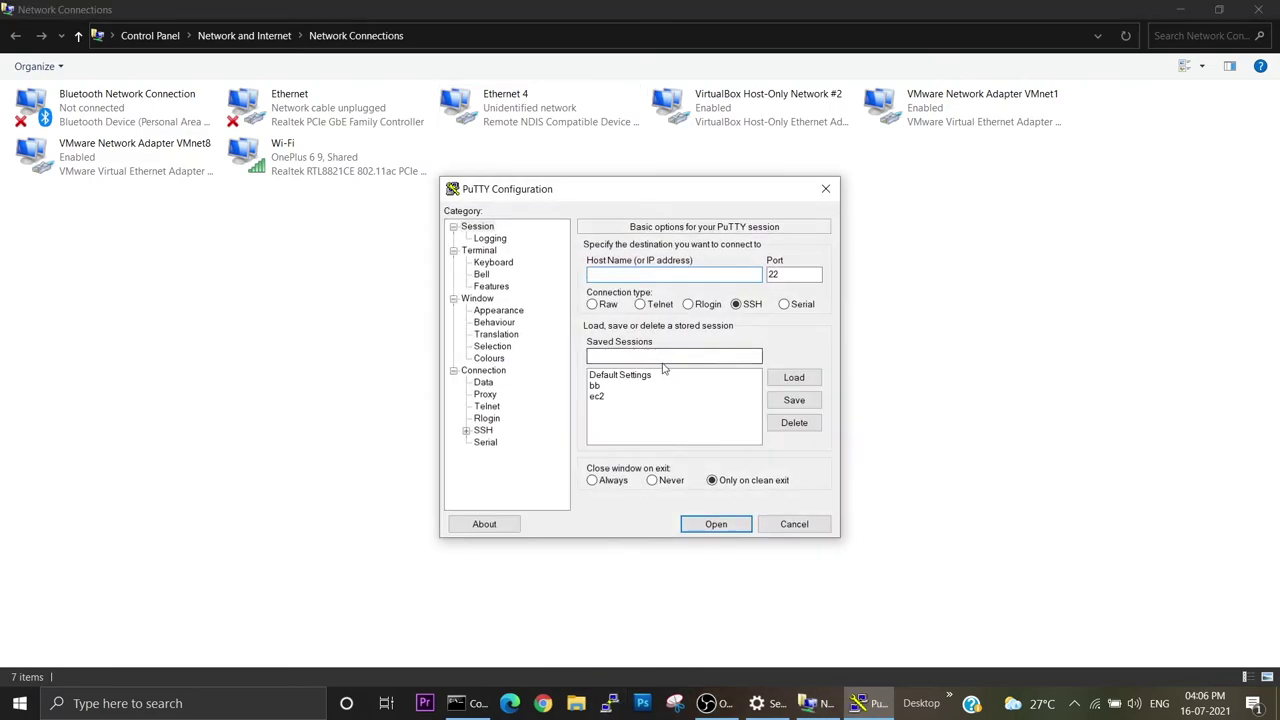
{"action": "left_click", "coordinate": [598, 386]}
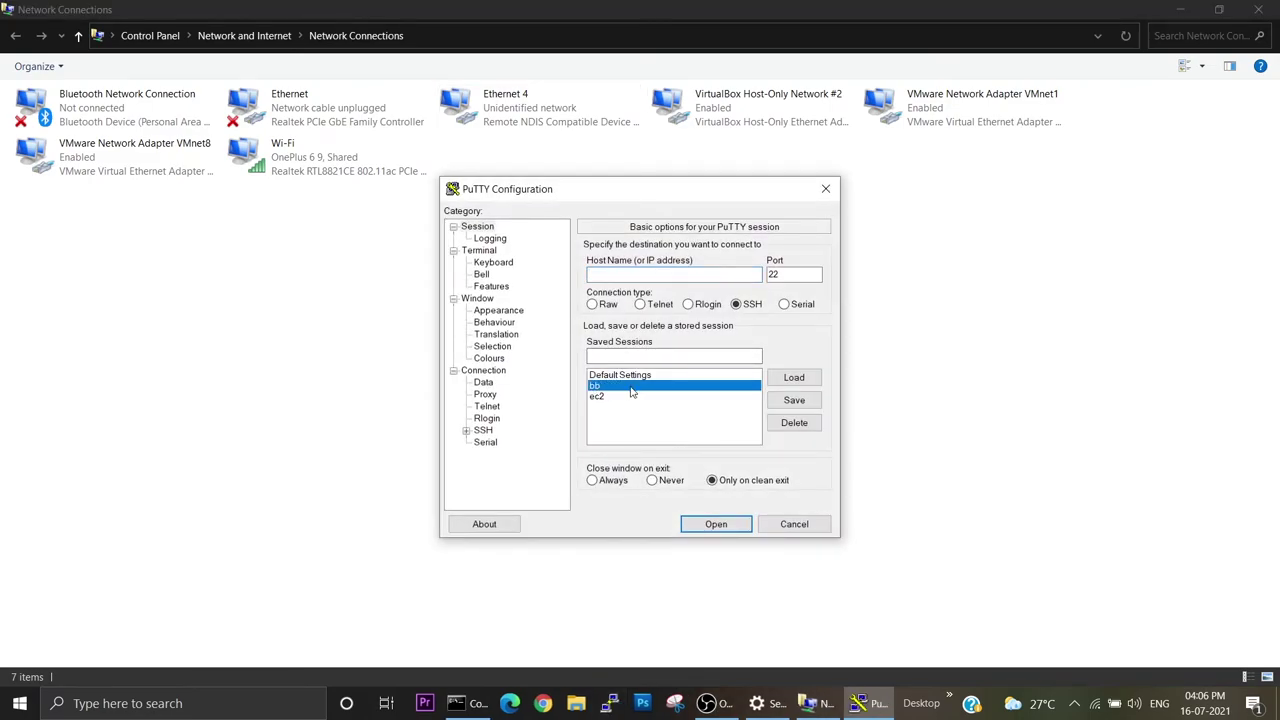
{"action": "left_click", "coordinate": [790, 378]}
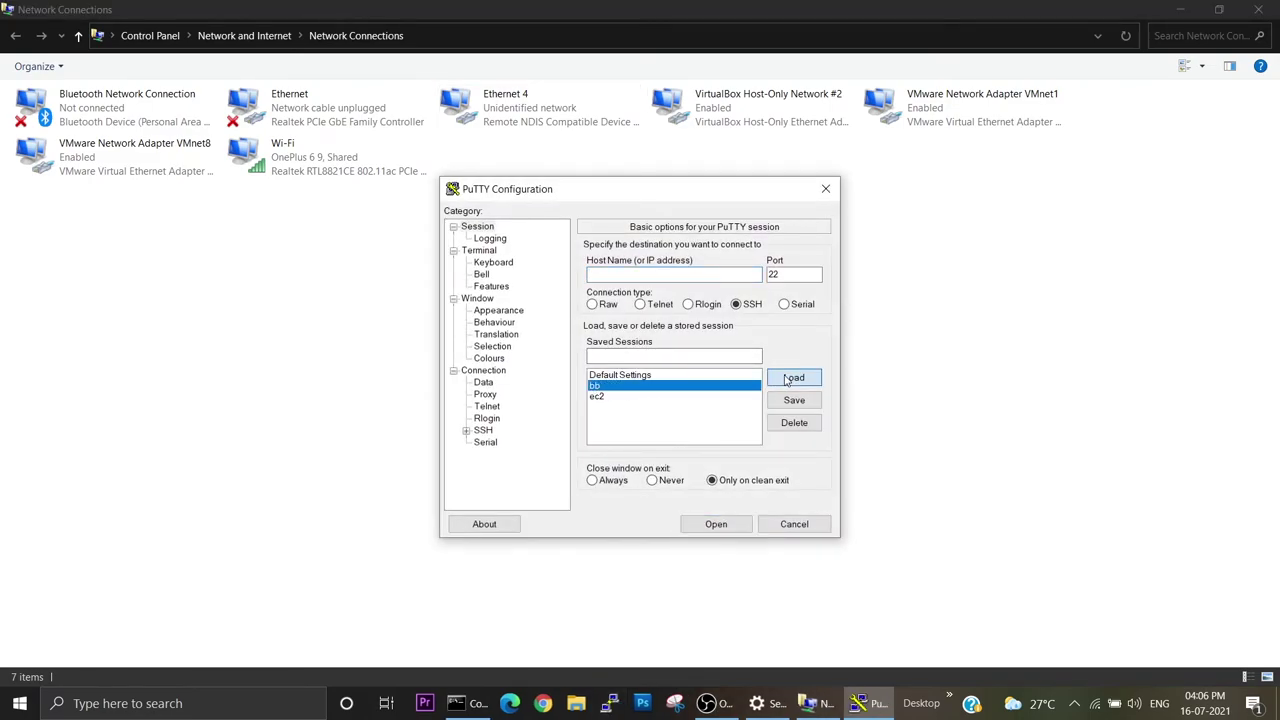
{"action": "left_click", "coordinate": [719, 523]}
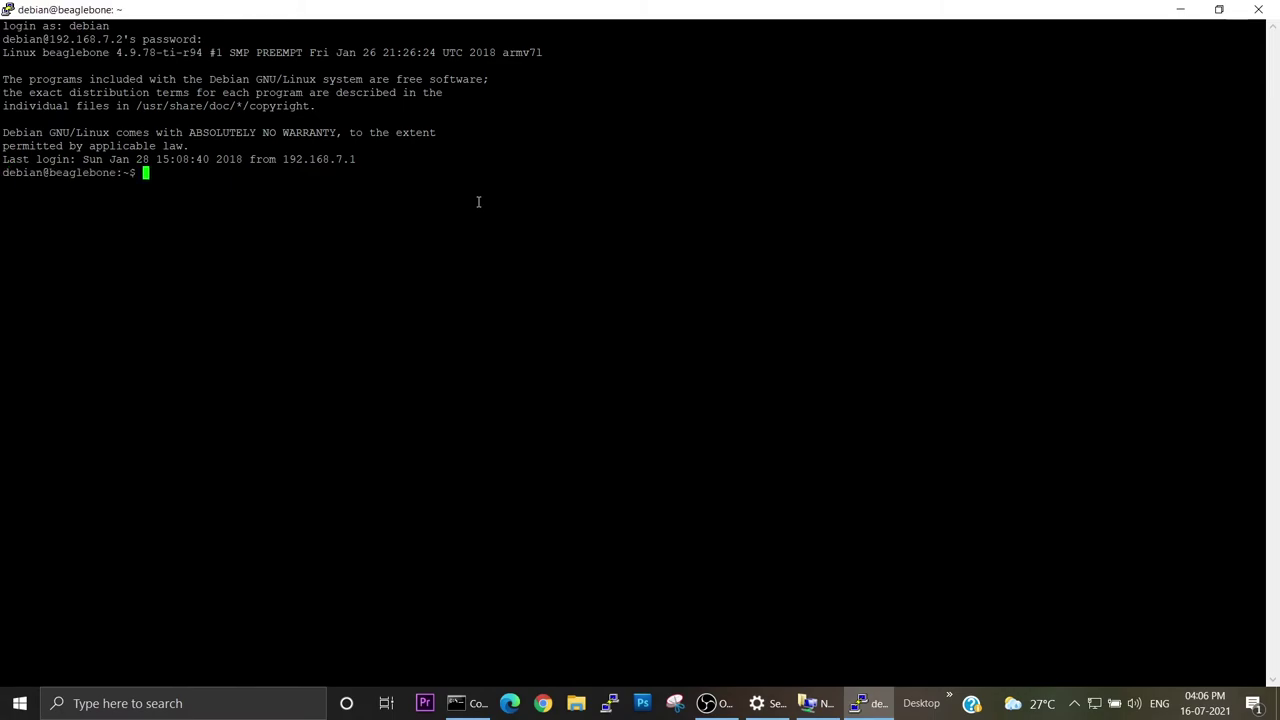
Ping 64.233.169.104 again, then start typing a route command adding default gateway 192.168.7.1.
{"action": "type", "text": "ping"}
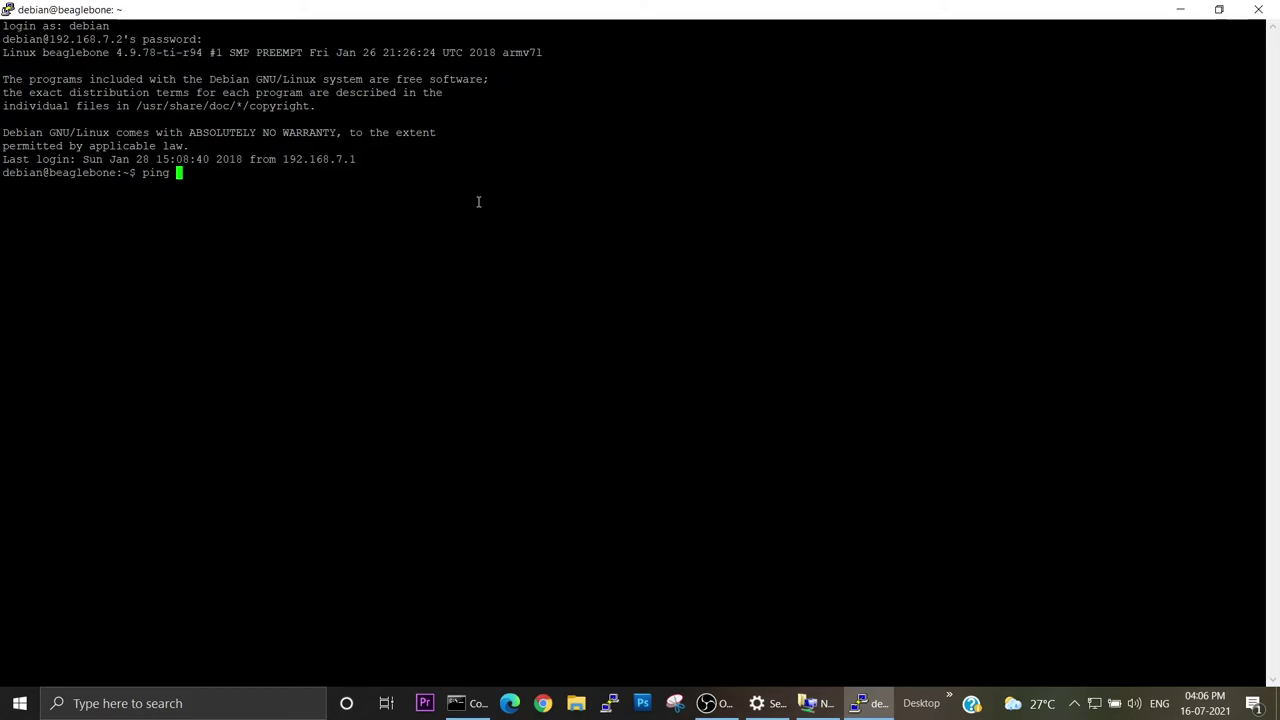
{"action": "type", "text": "64.233.169.104"}
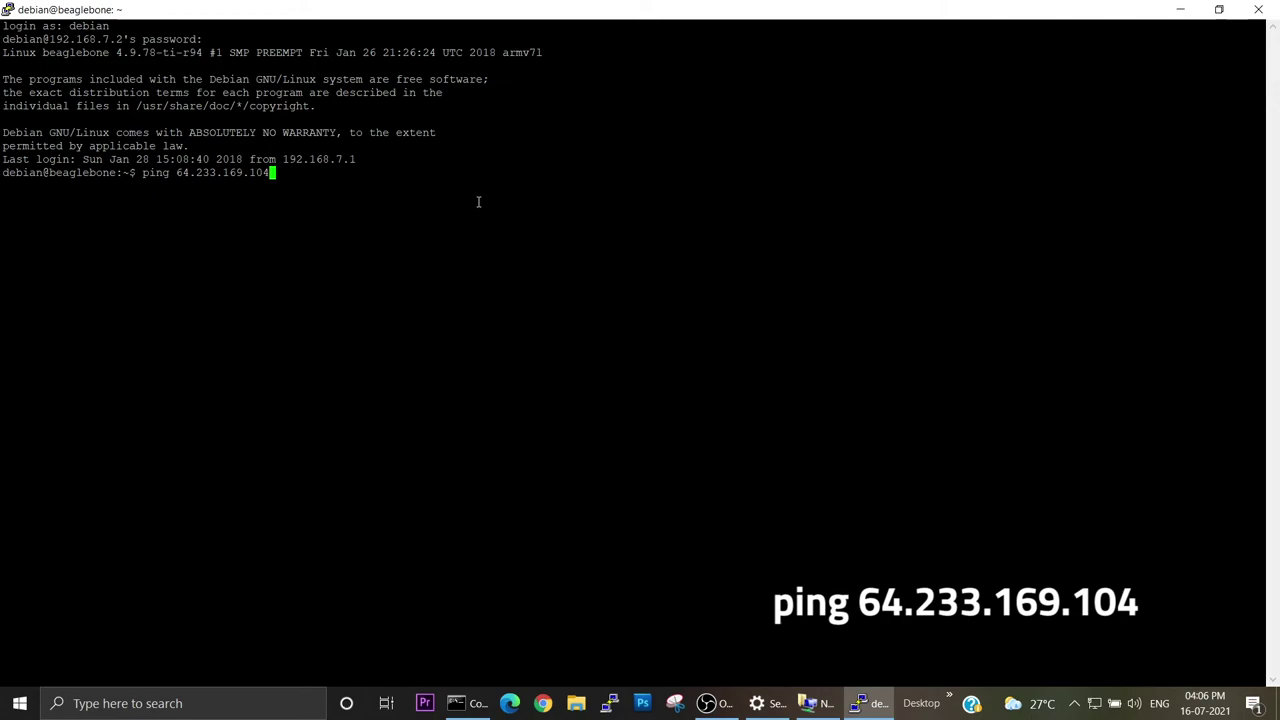
{"action": "key", "text": "Return"}
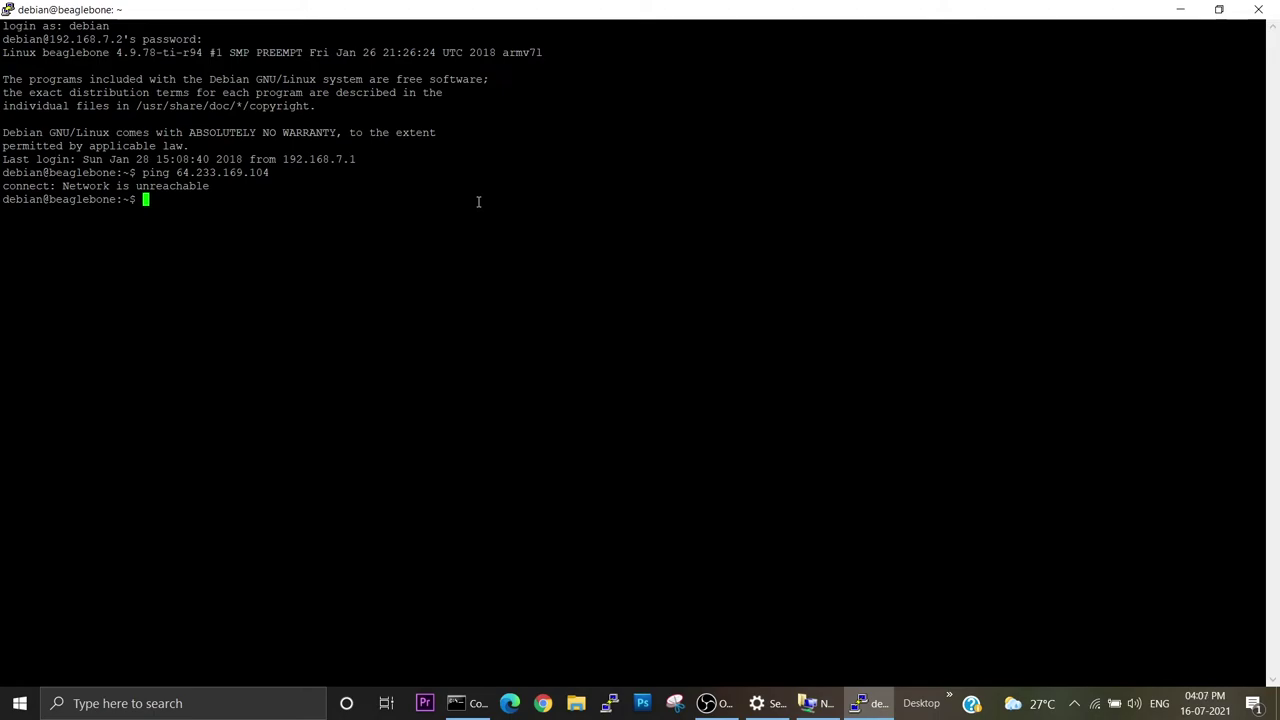
{"action": "type", "text": "sudo "}
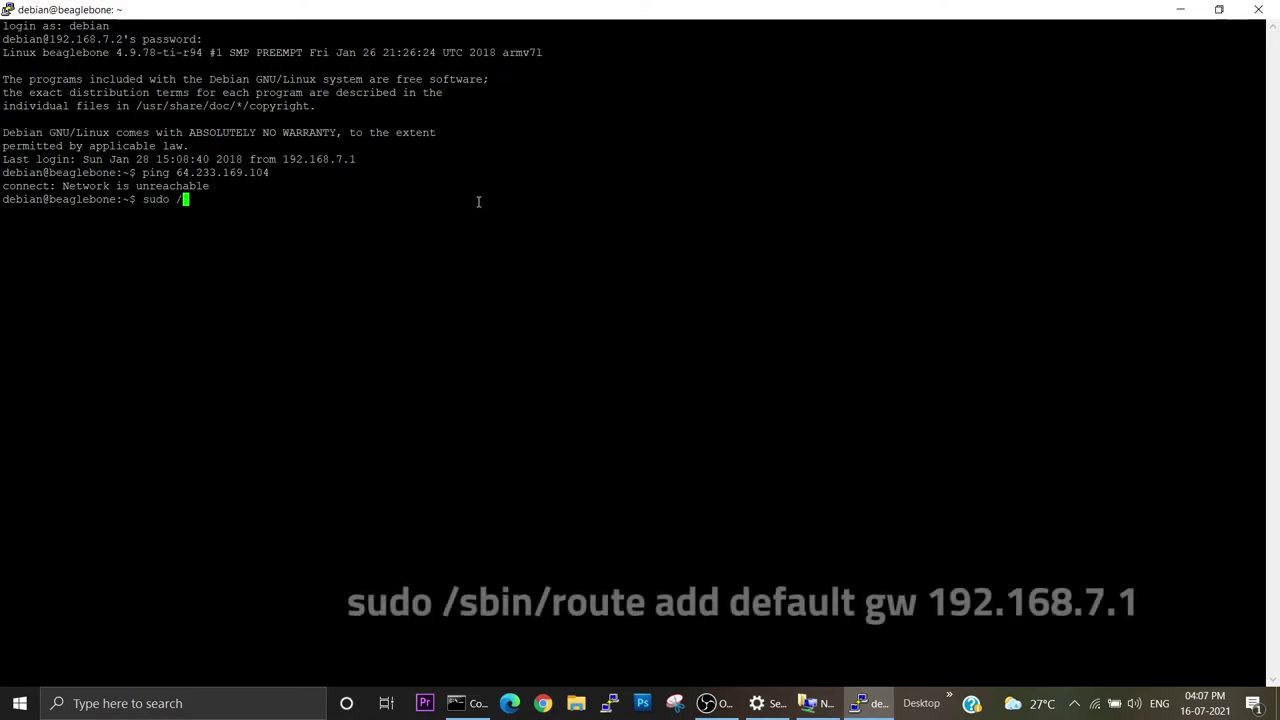
{"action": "type", "text": "/sbin/route a"}
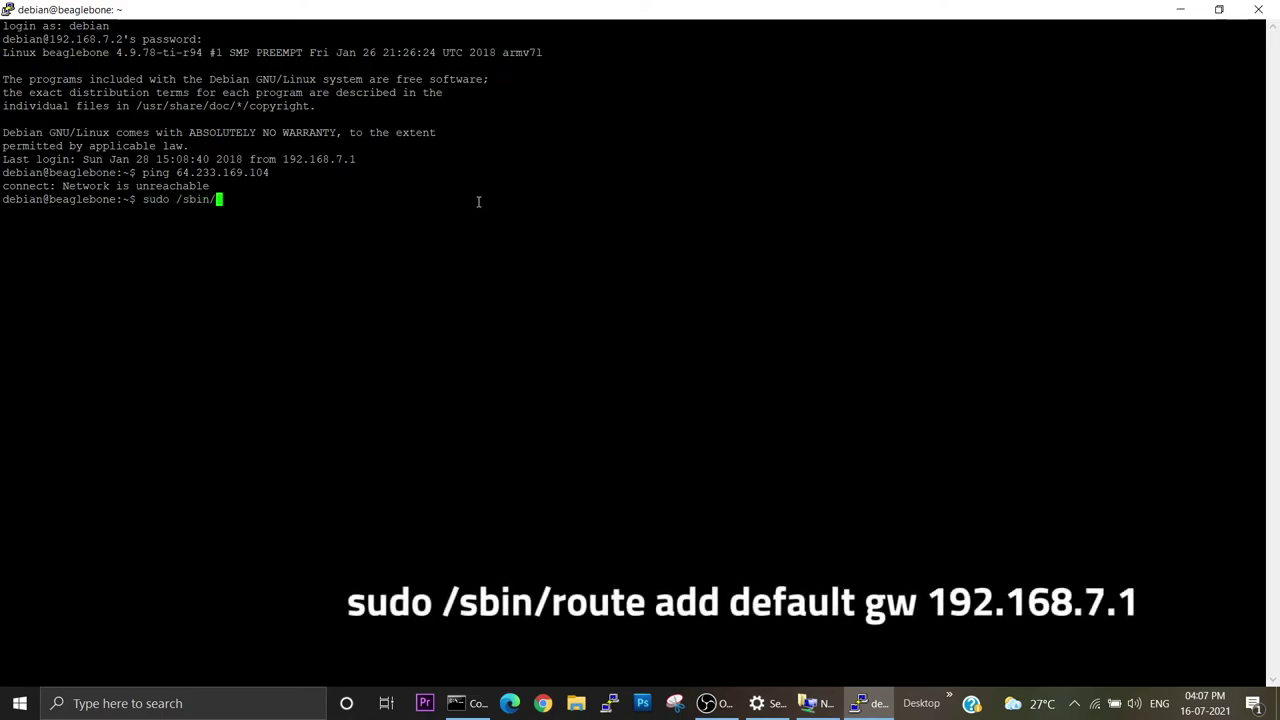
{"action": "type", "text": "dd default gw 192.1"}
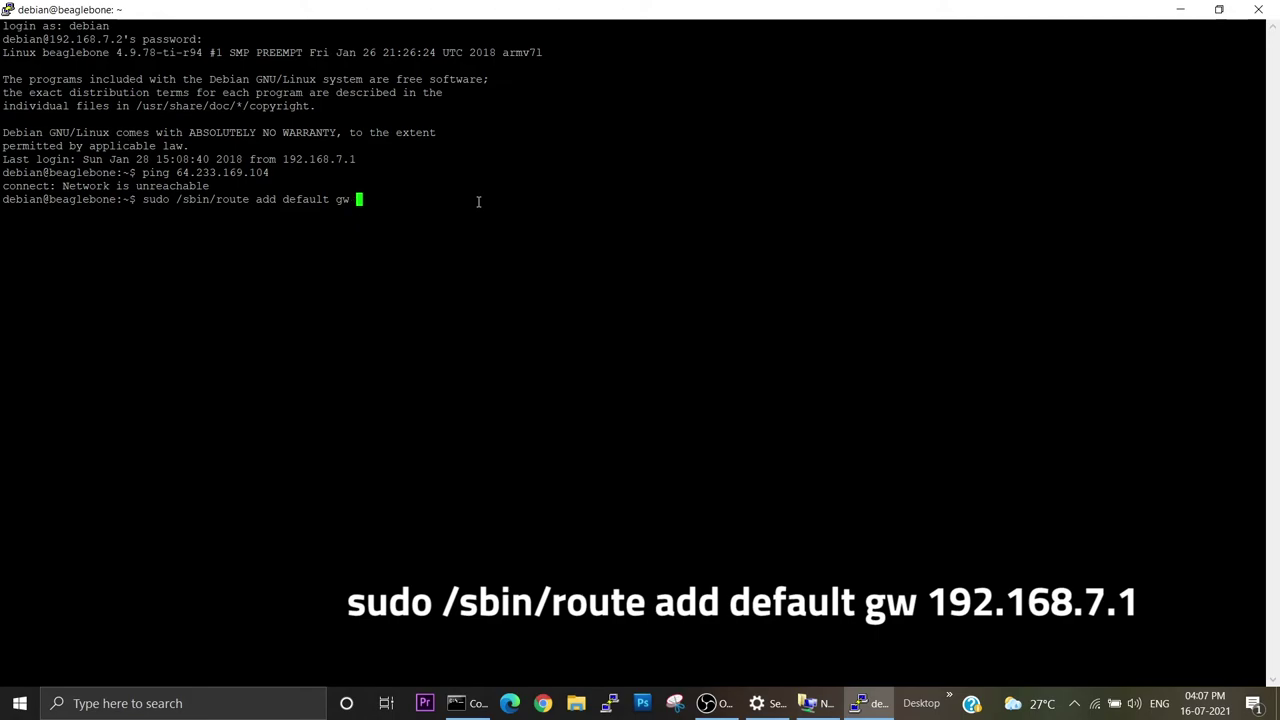
{"action": "type", "text": "68.7.1"}
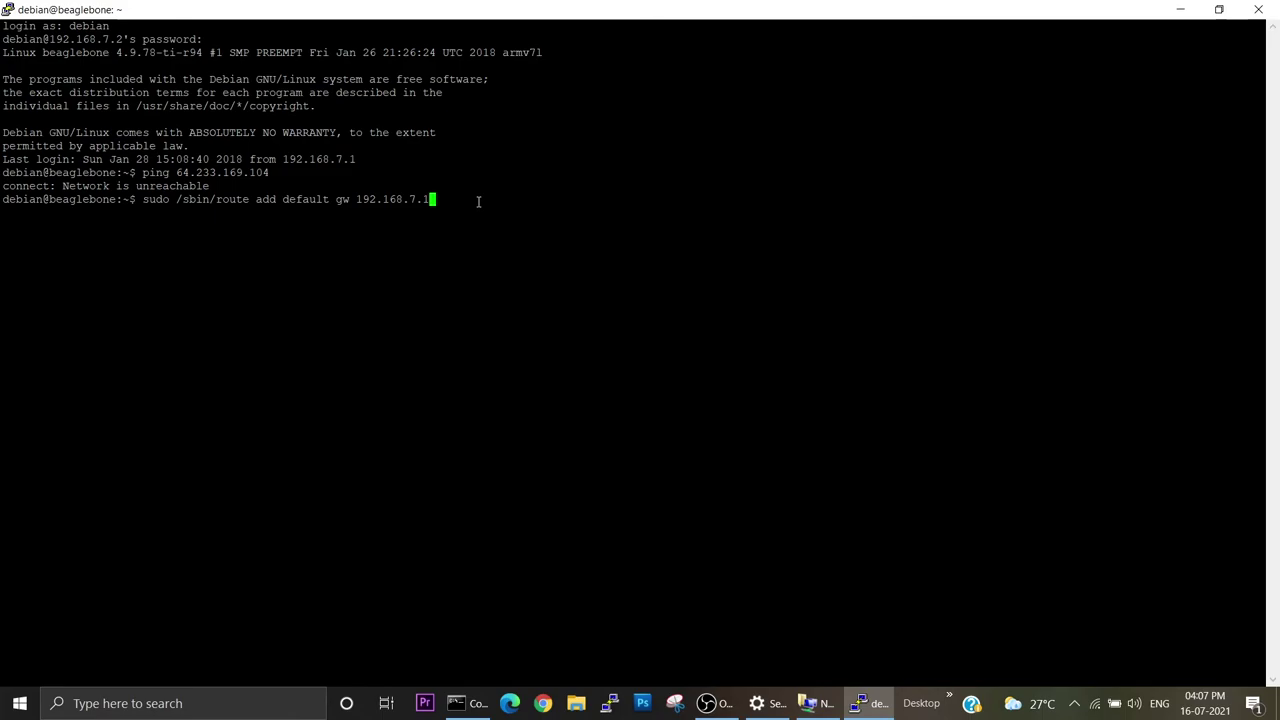
Add 192.168.7.1 as the BeagleBone's default gateway with sudo /sbin/route, entering the sudo password.
{"action": "key", "text": "Return"}
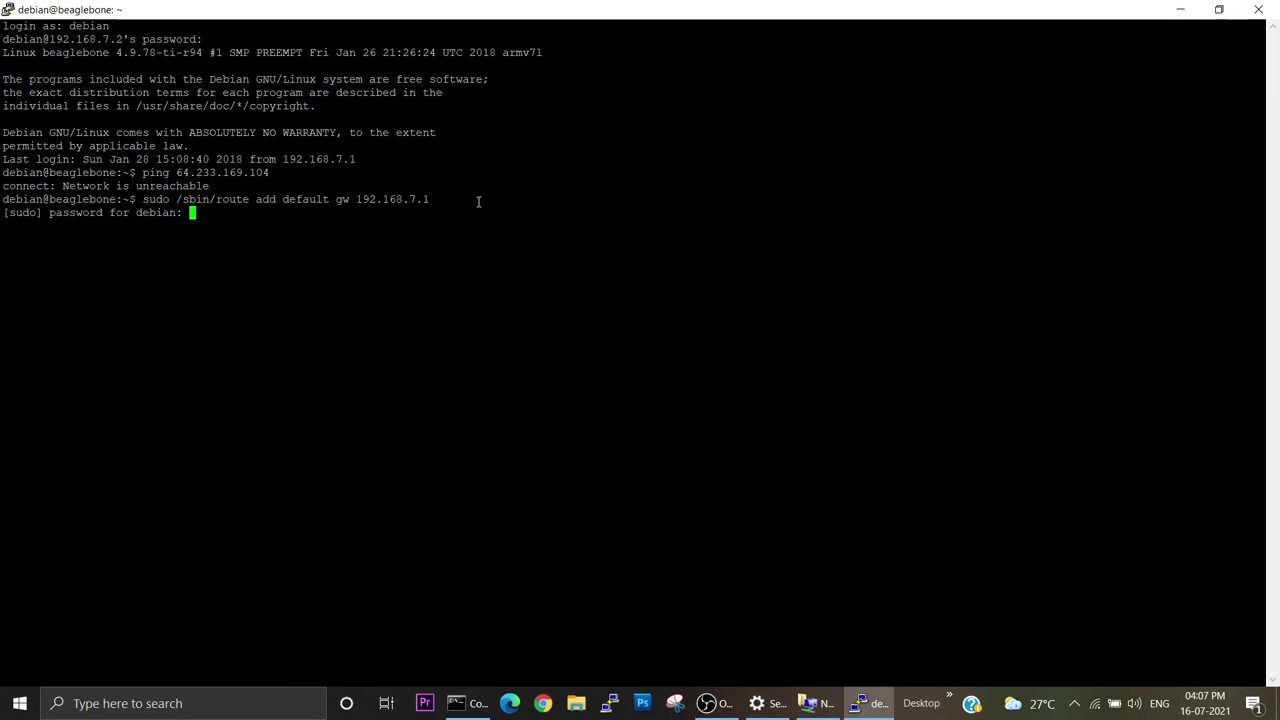
{"action": "key", "text": "Return"}
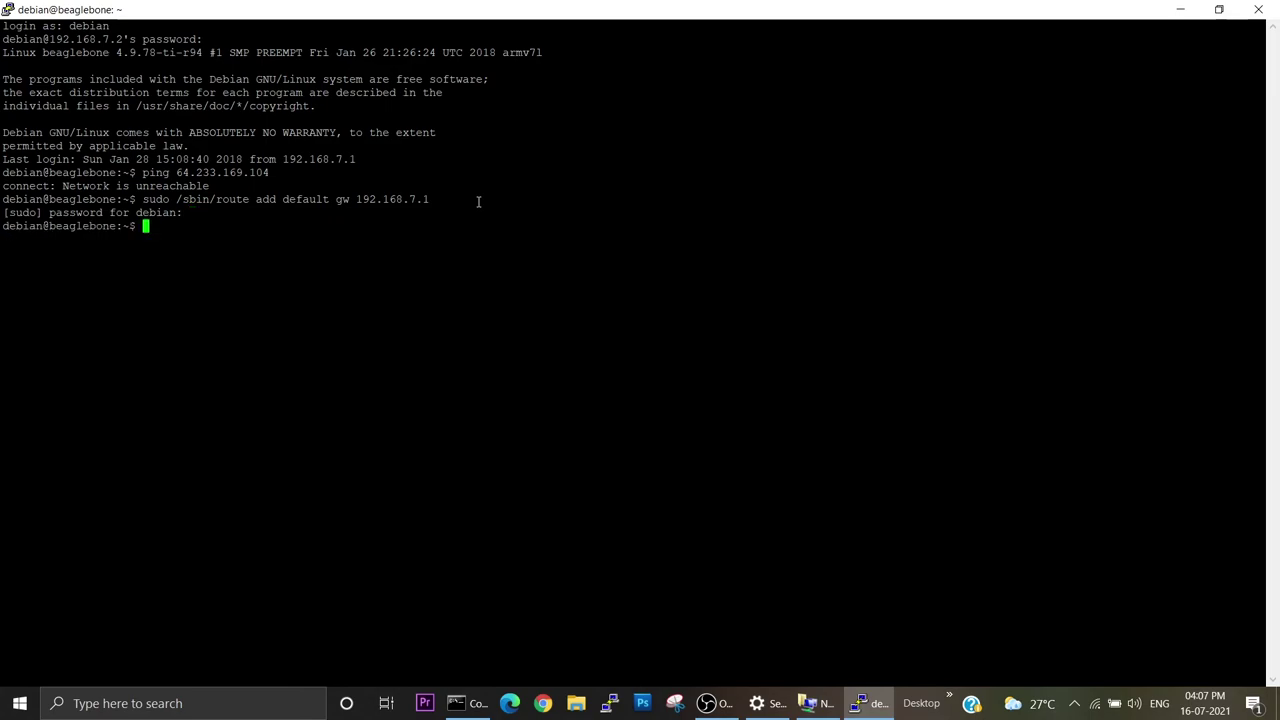
Rerun the ping to 64.233.169.104 and confirm it now gets replies.
{"action": "key", "text": "Up"}
{"action": "key", "text": "Up"}
{"action": "key", "text": "Return"}
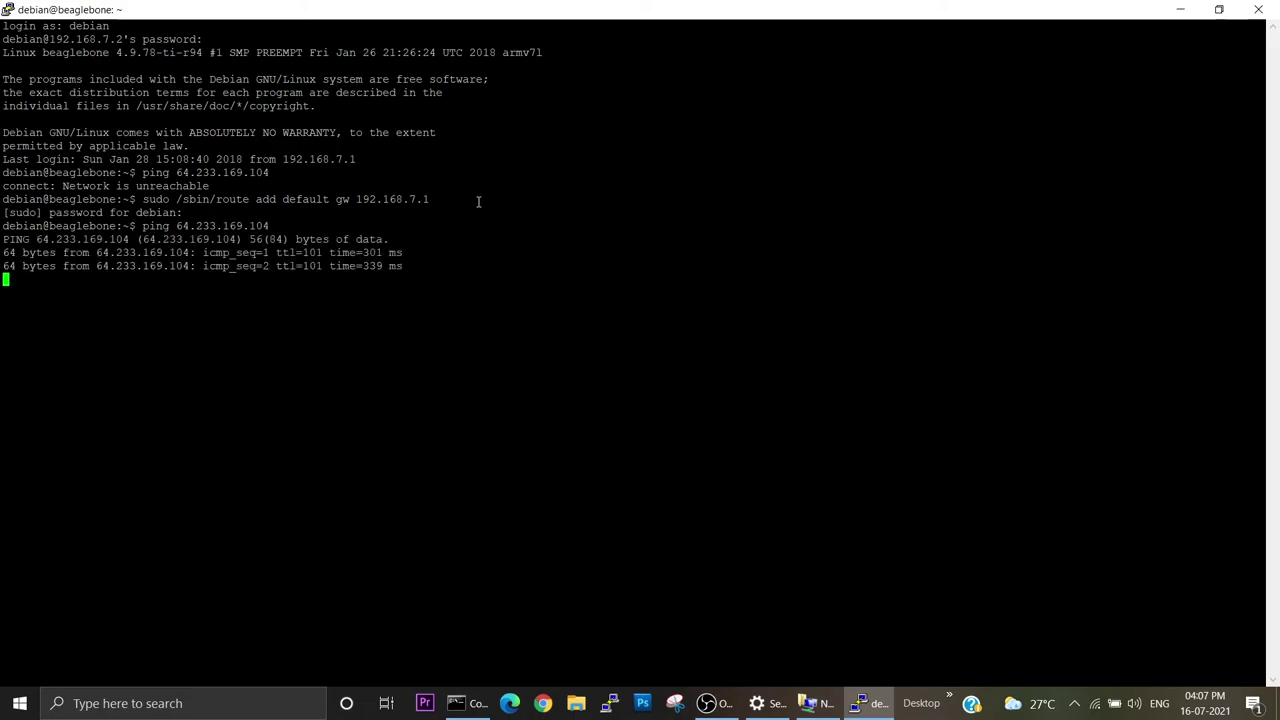